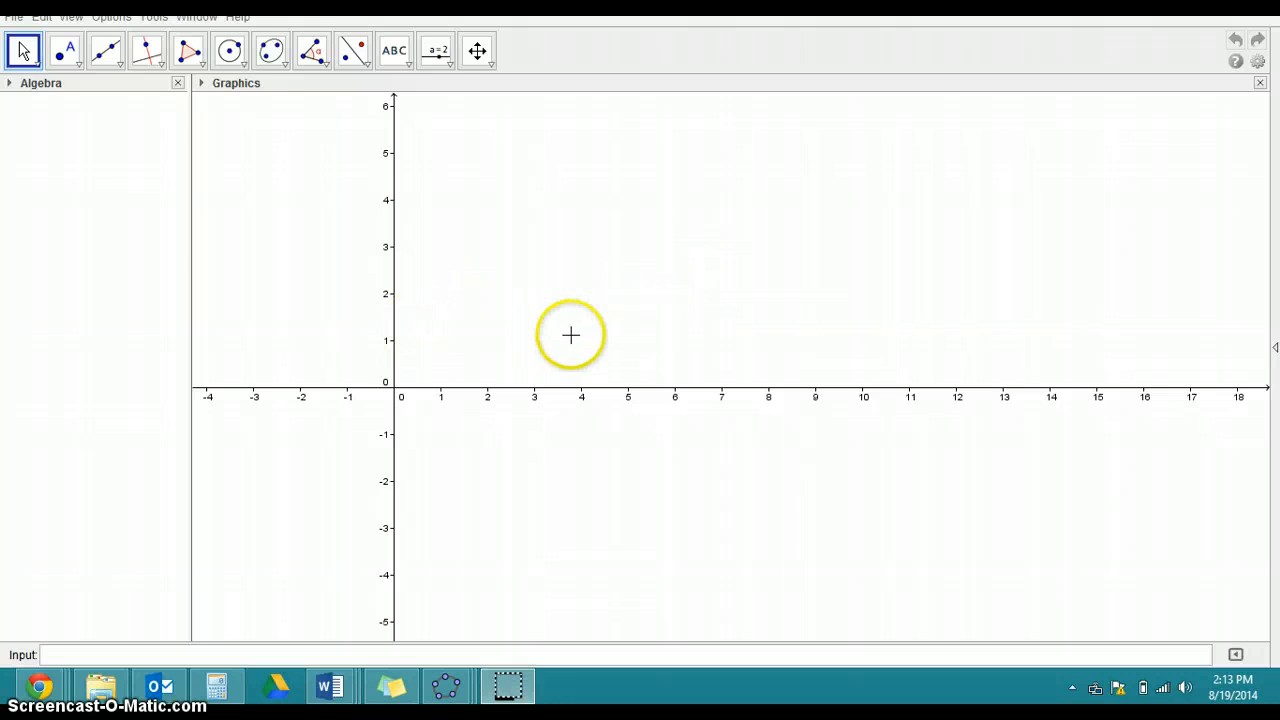
Show the grid in the graphics view and place a point at the origin (0, 0)
{"action": "left_click", "coordinate": [201, 83]}
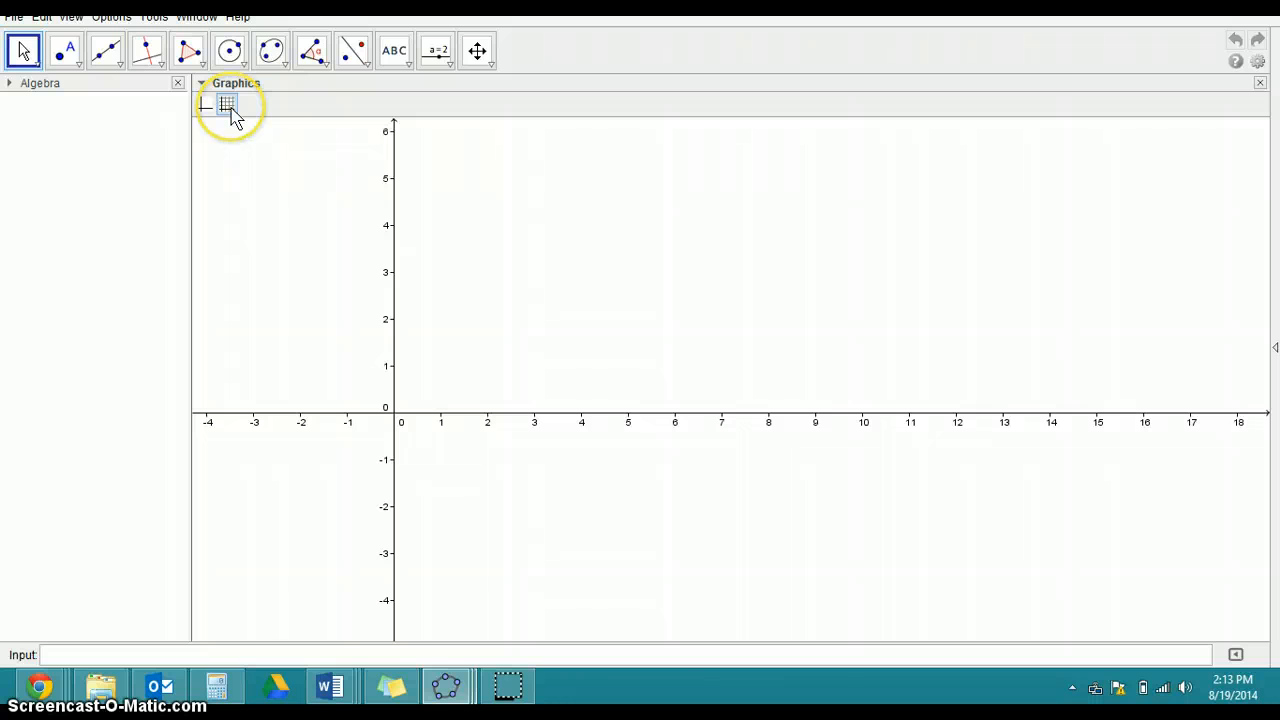
{"action": "left_click", "coordinate": [231, 108]}
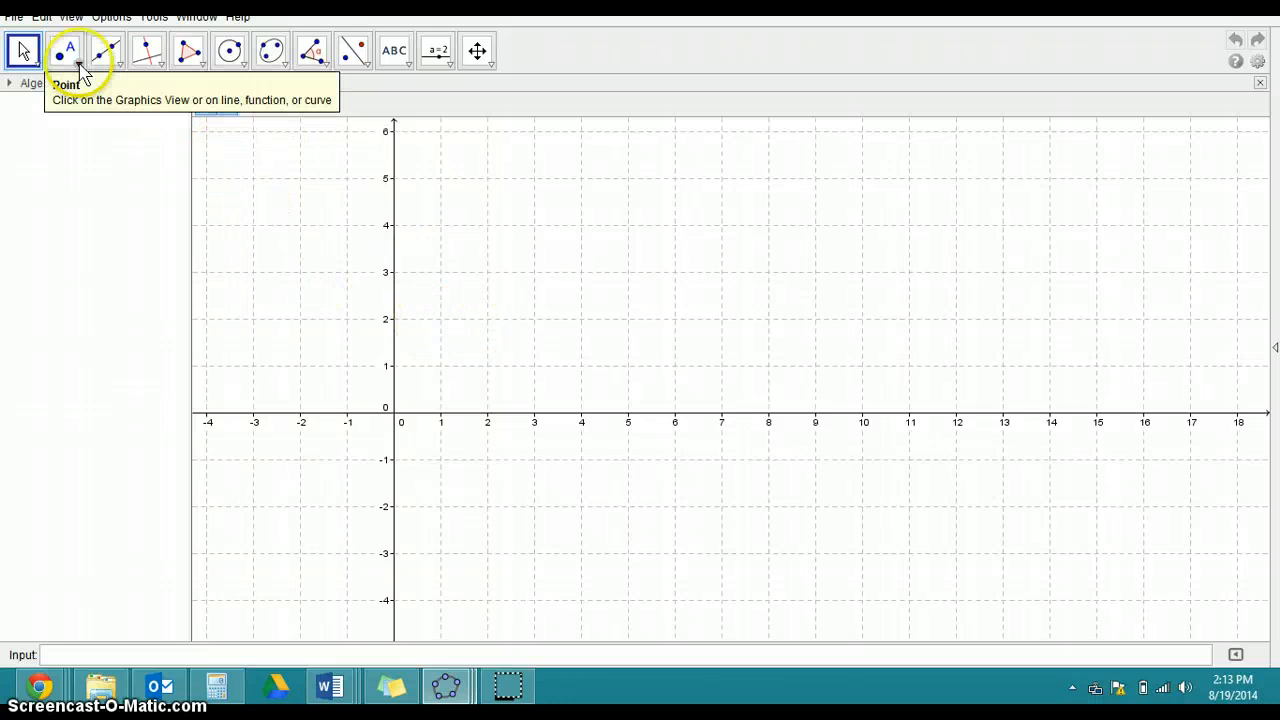
{"action": "left_click", "coordinate": [65, 52]}
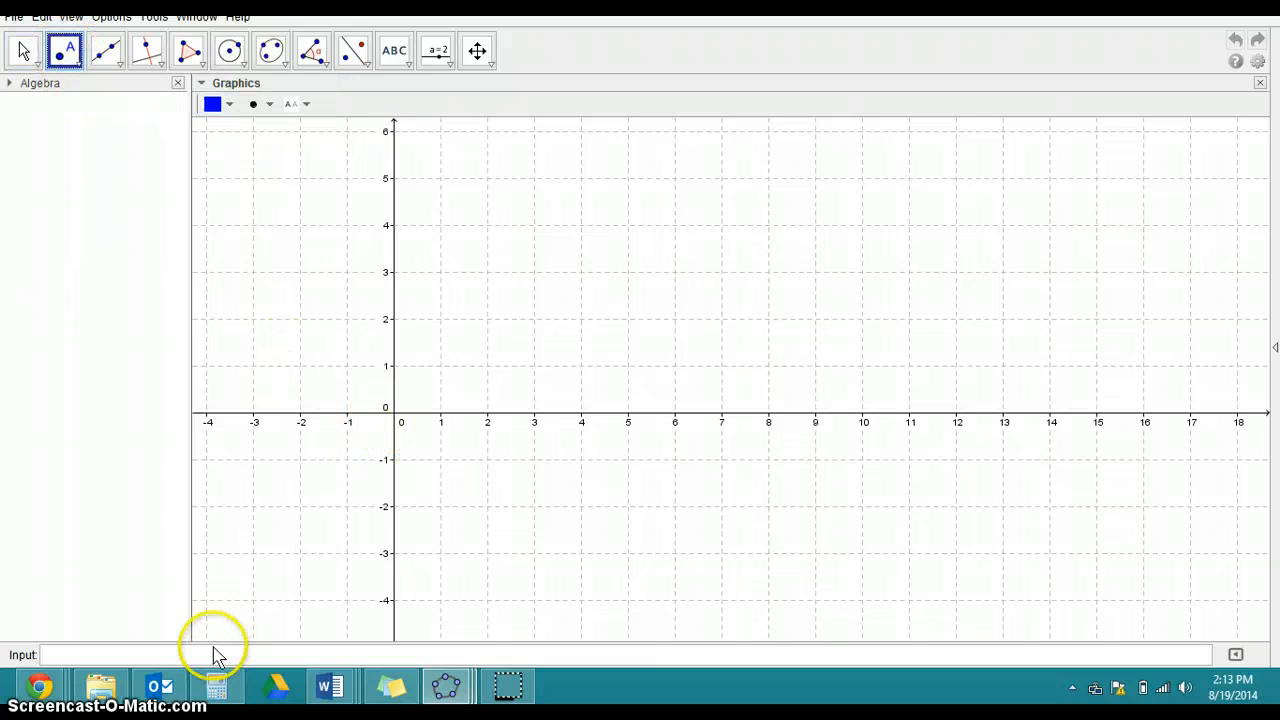
{"action": "left_click", "coordinate": [394, 413]}
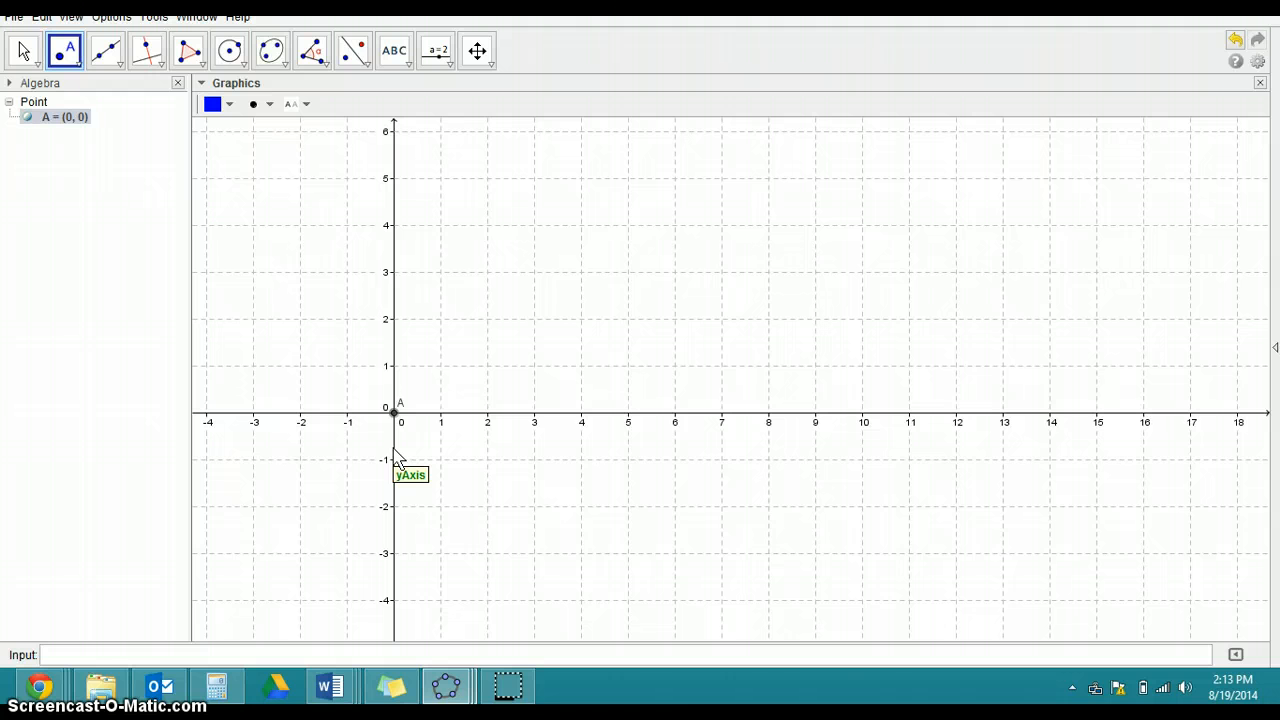
Define the point L=(p/2,0) and create a slider for p
{"action": "left_click", "coordinate": [234, 655]}
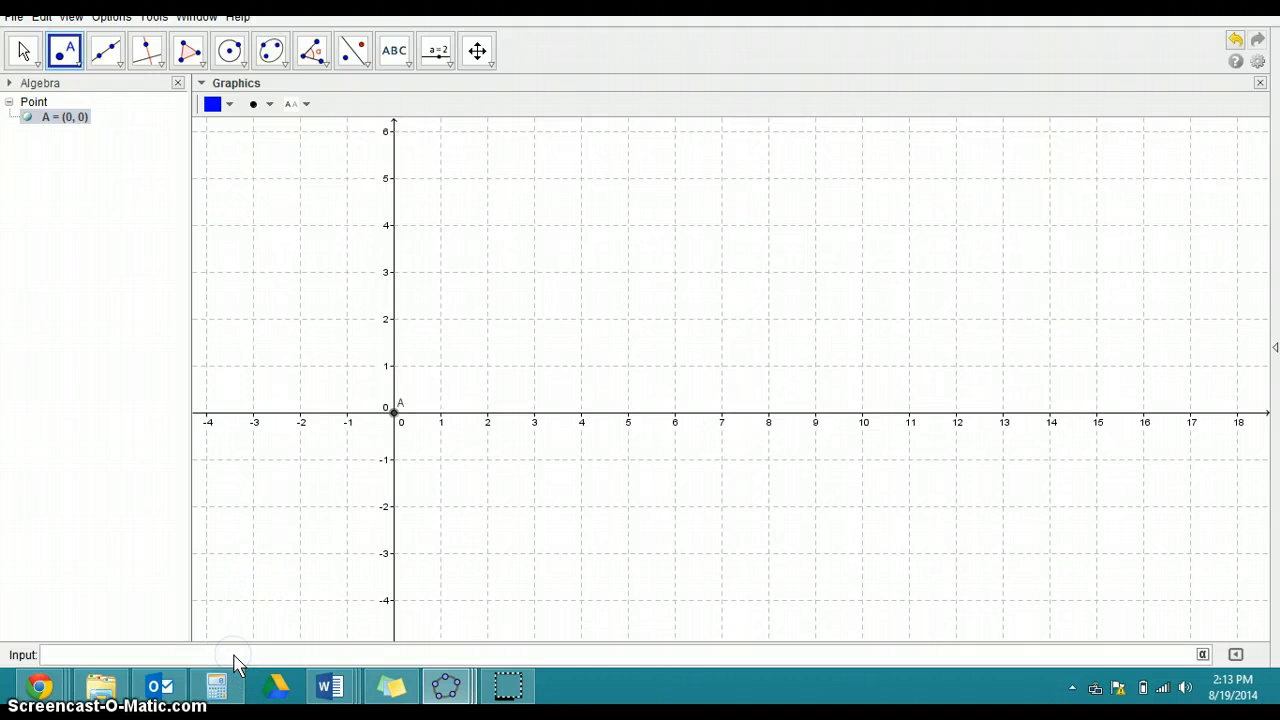
{"action": "left_click", "coordinate": [212, 650]}
{"action": "type", "text": "L=(p/2,0"}
{"action": "key", "text": "Return"}
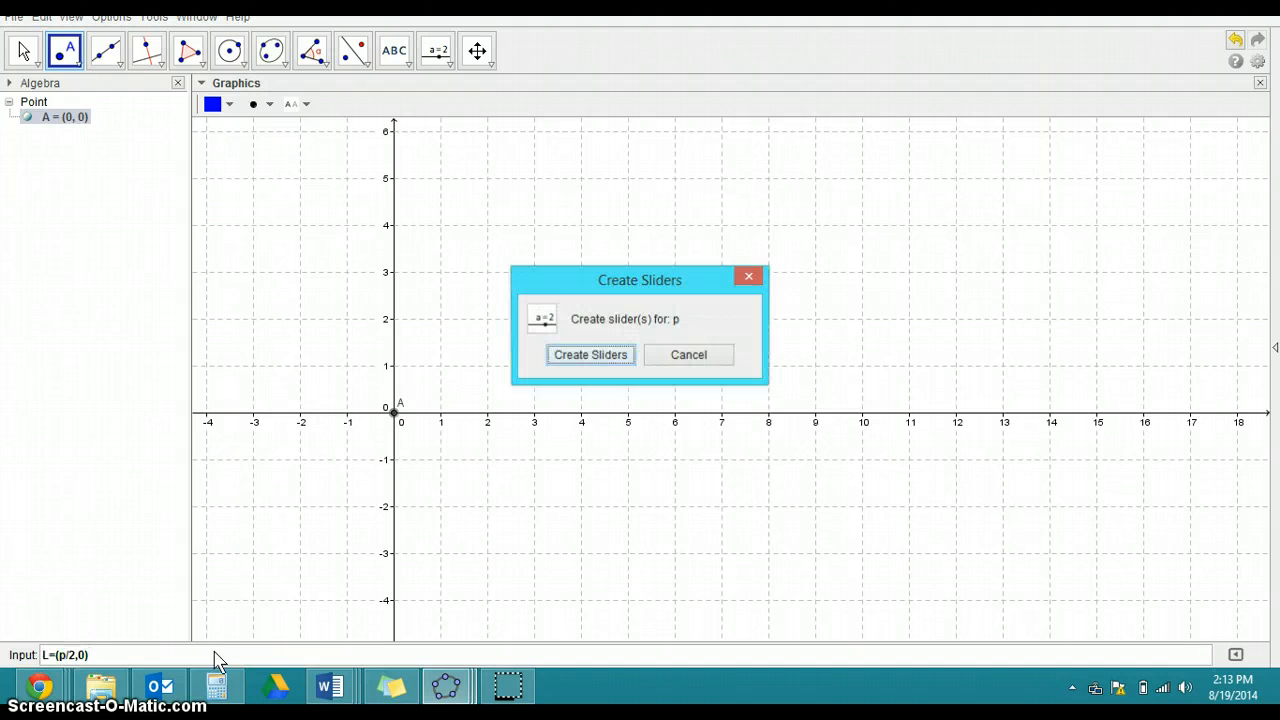
{"action": "left_click", "coordinate": [620, 356]}
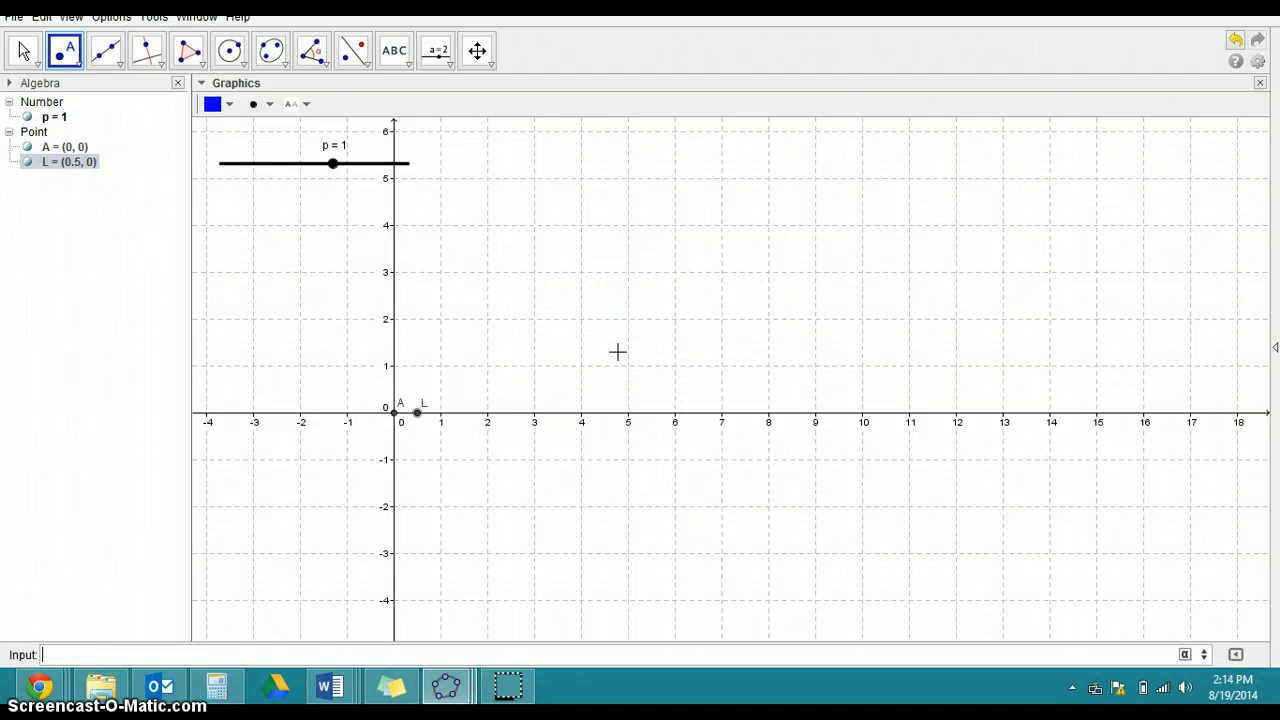
Set slider p's interval to a minimum of 0 and a maximum of 100, and move the slider to 0.5
{"action": "left_click", "coordinate": [436, 56]}
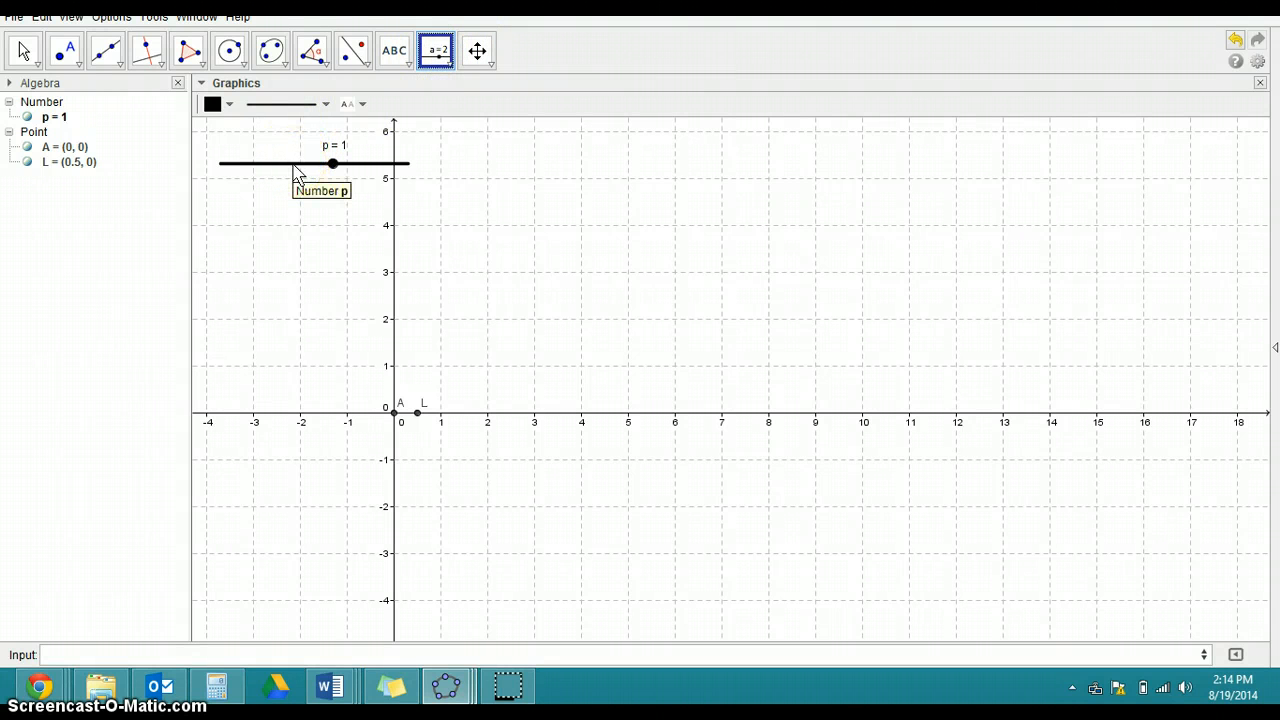
{"action": "right_click", "coordinate": [297, 174]}
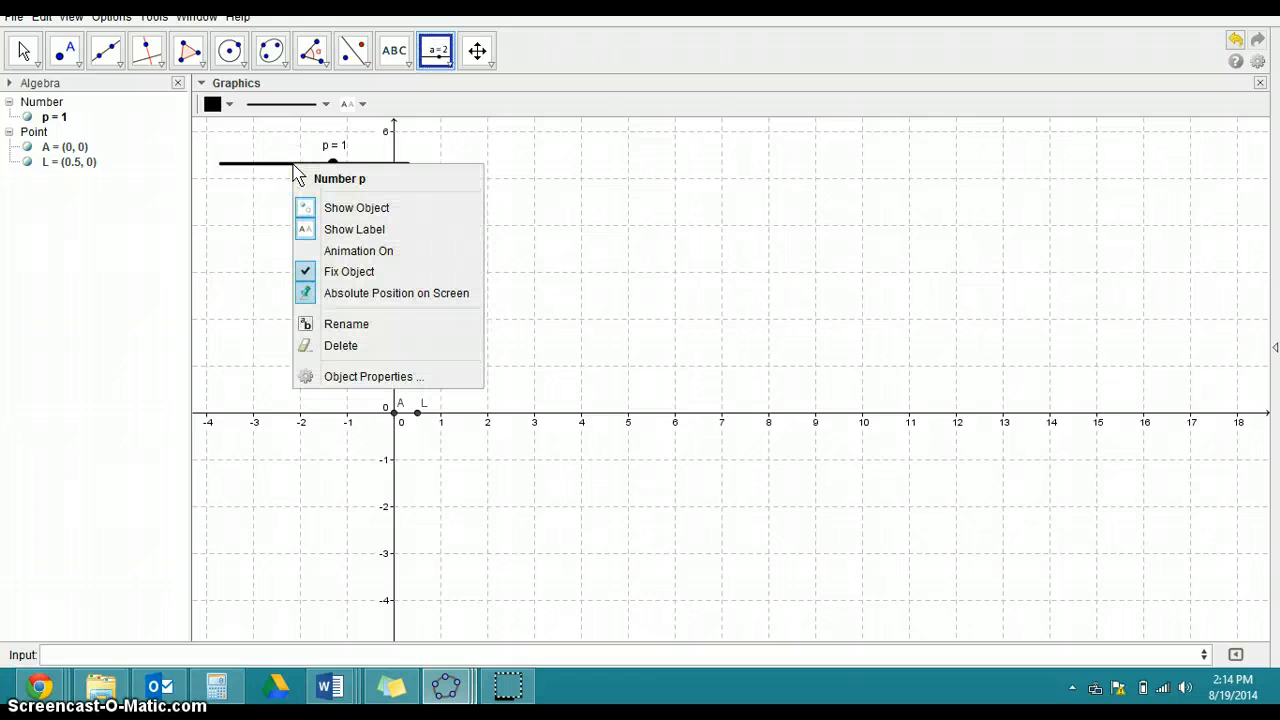
{"action": "left_click", "coordinate": [392, 377]}
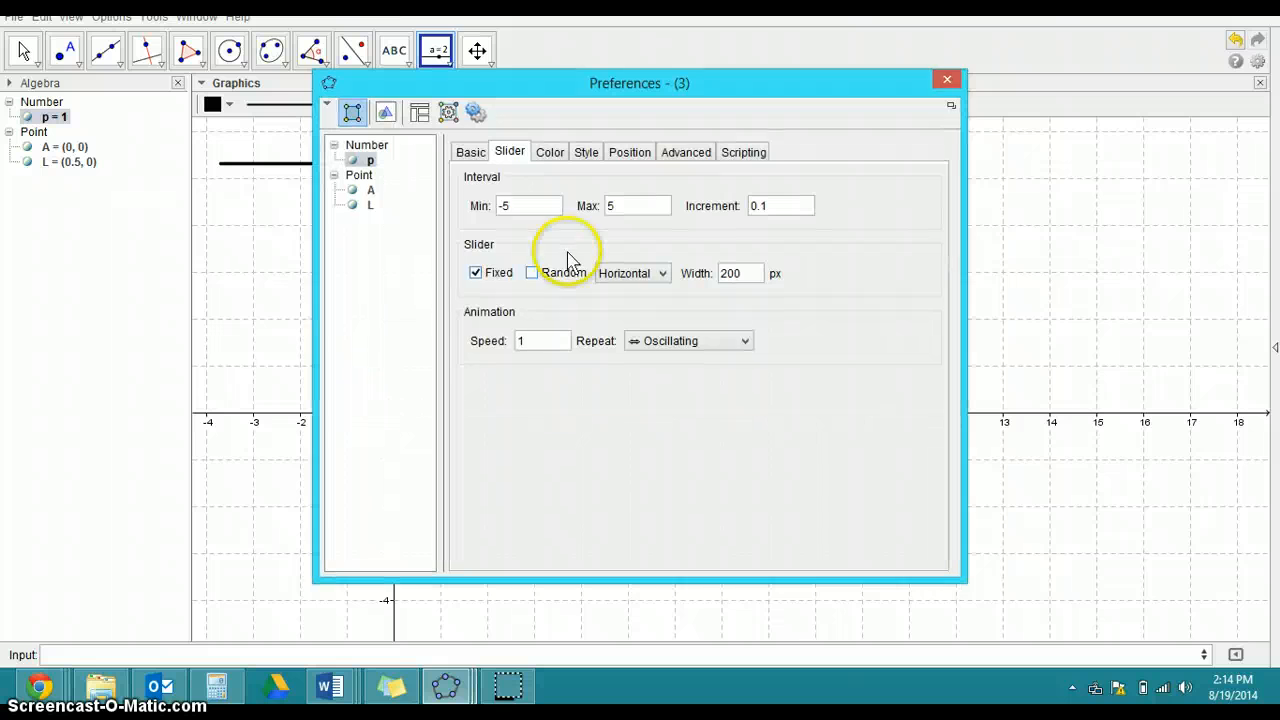
{"action": "left_click", "coordinate": [527, 210]}
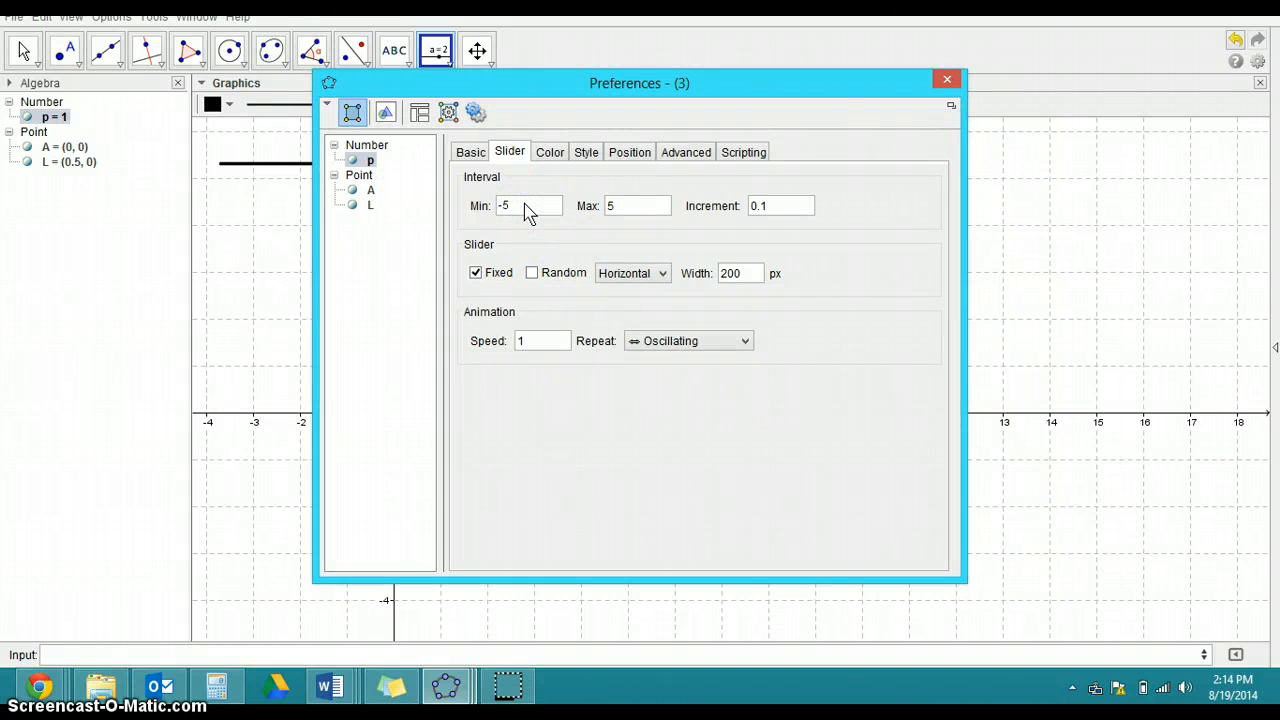
{"action": "key", "text": "BackSpace"}
{"action": "key", "text": "BackSpace"}
{"action": "type", "text": "0"}
{"action": "left_click", "coordinate": [620, 207]}
{"action": "key", "text": "BackSpace"}
{"action": "type", "text": "10"}
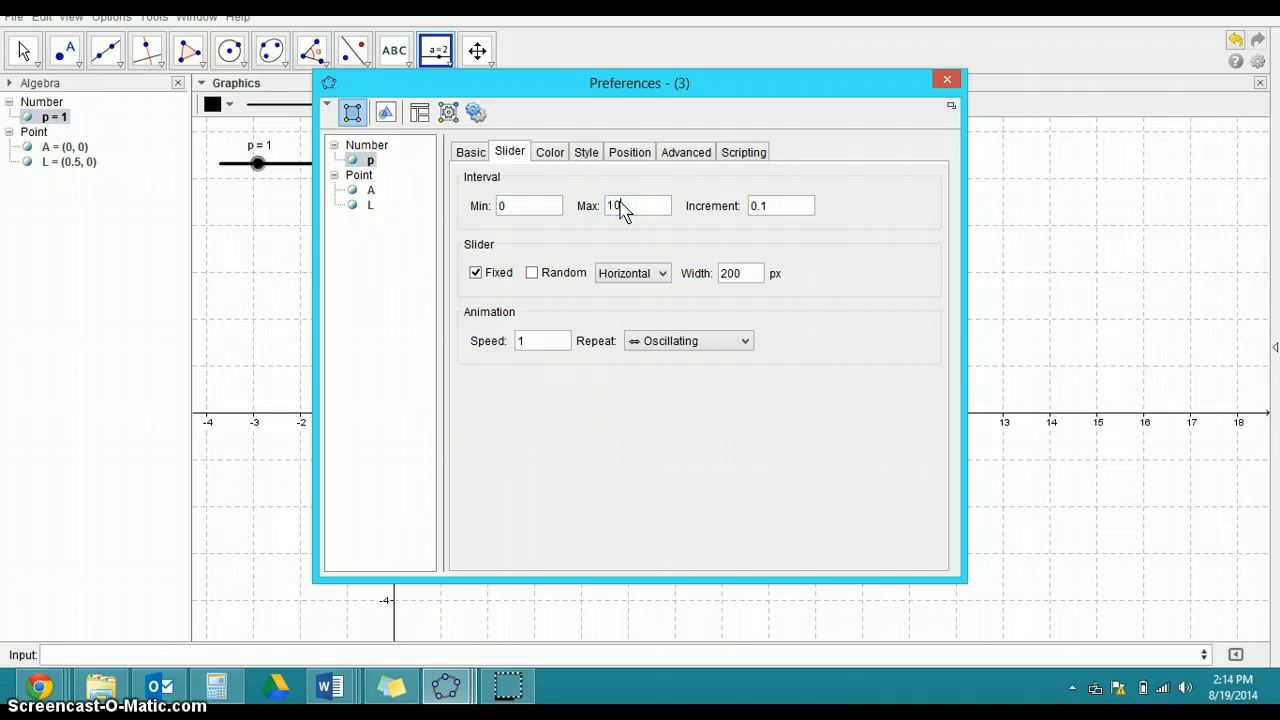
{"action": "type", "text": "0"}
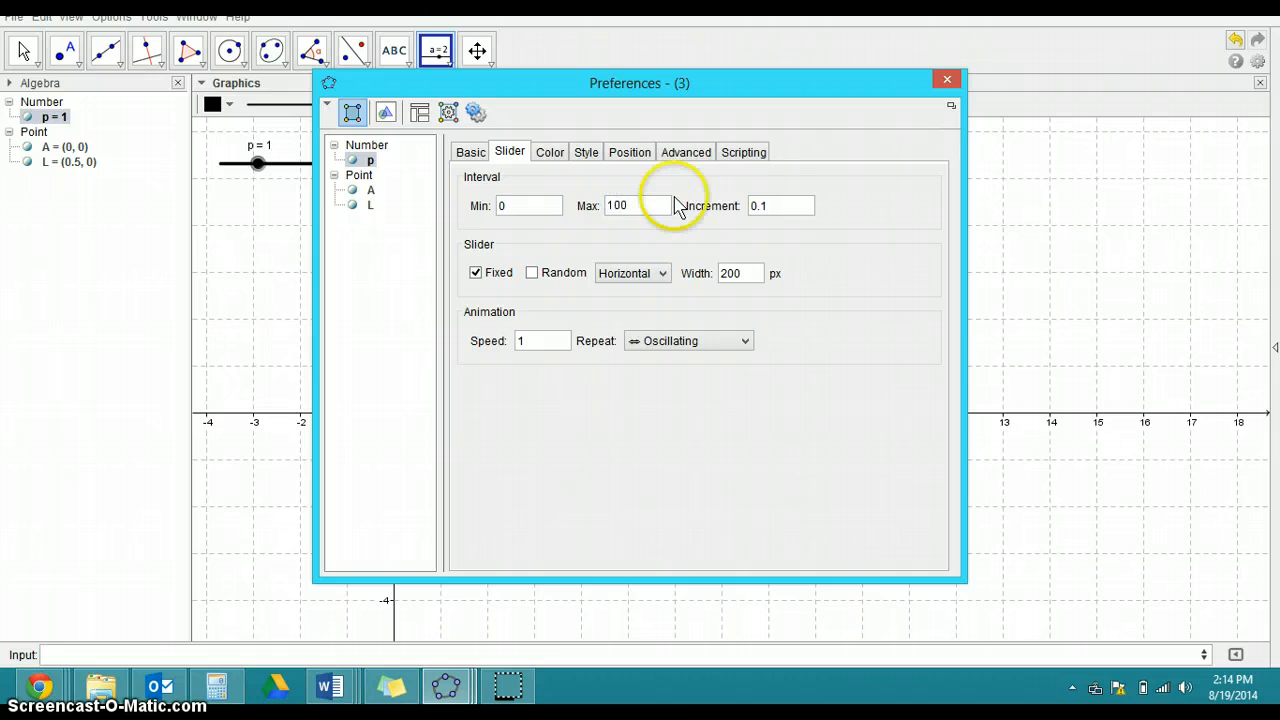
{"action": "left_click", "coordinate": [947, 80]}
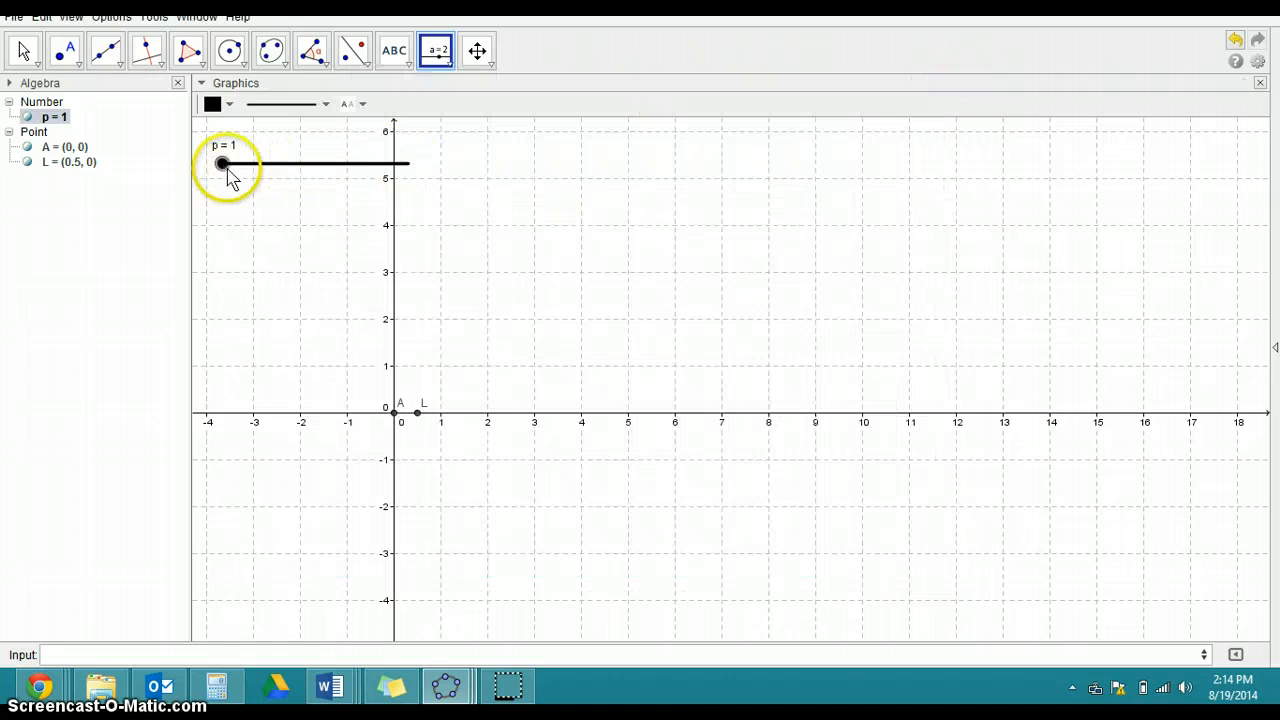
{"action": "mouse_move", "coordinate": [226, 168]}
{"action": "left_mouse_down"}
{"action": "mouse_move", "coordinate": [395, 178]}
{"action": "mouse_move", "coordinate": [223, 174]}
{"action": "left_mouse_up"}
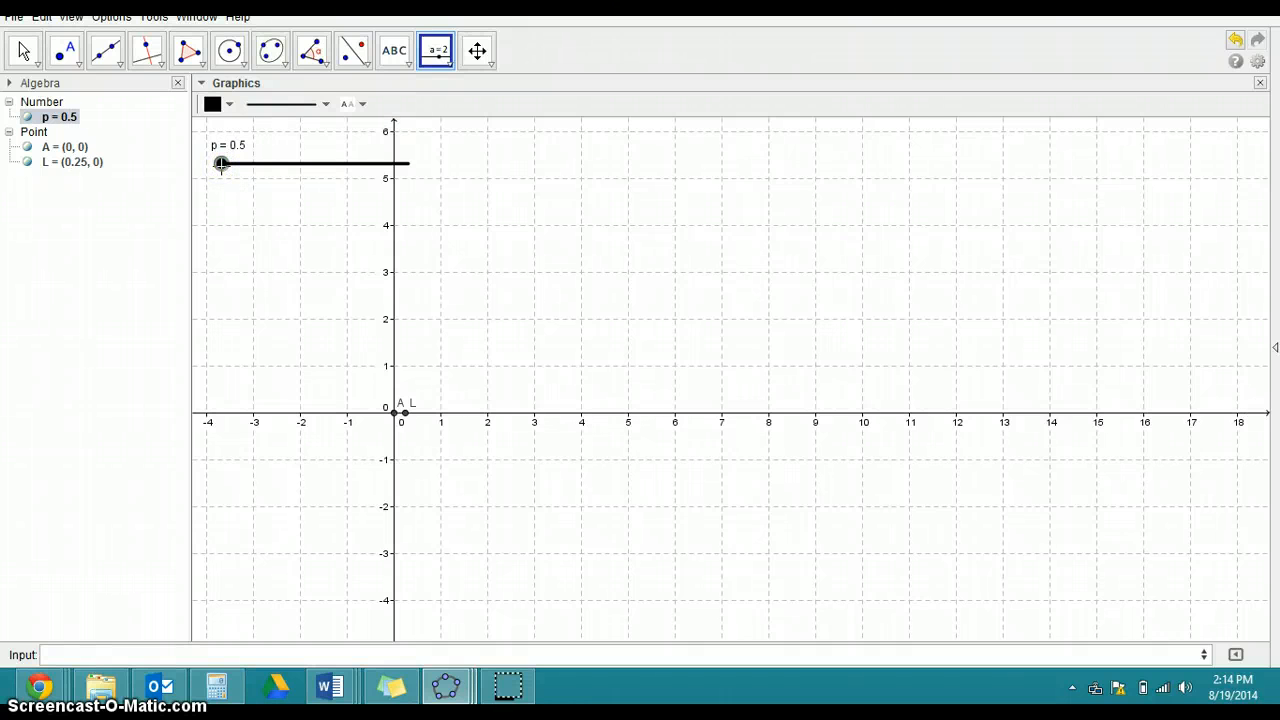
Define the point D=(w,0) and create a slider for w
{"action": "left_click", "coordinate": [143, 645]}
{"action": "left_click", "coordinate": [140, 654]}
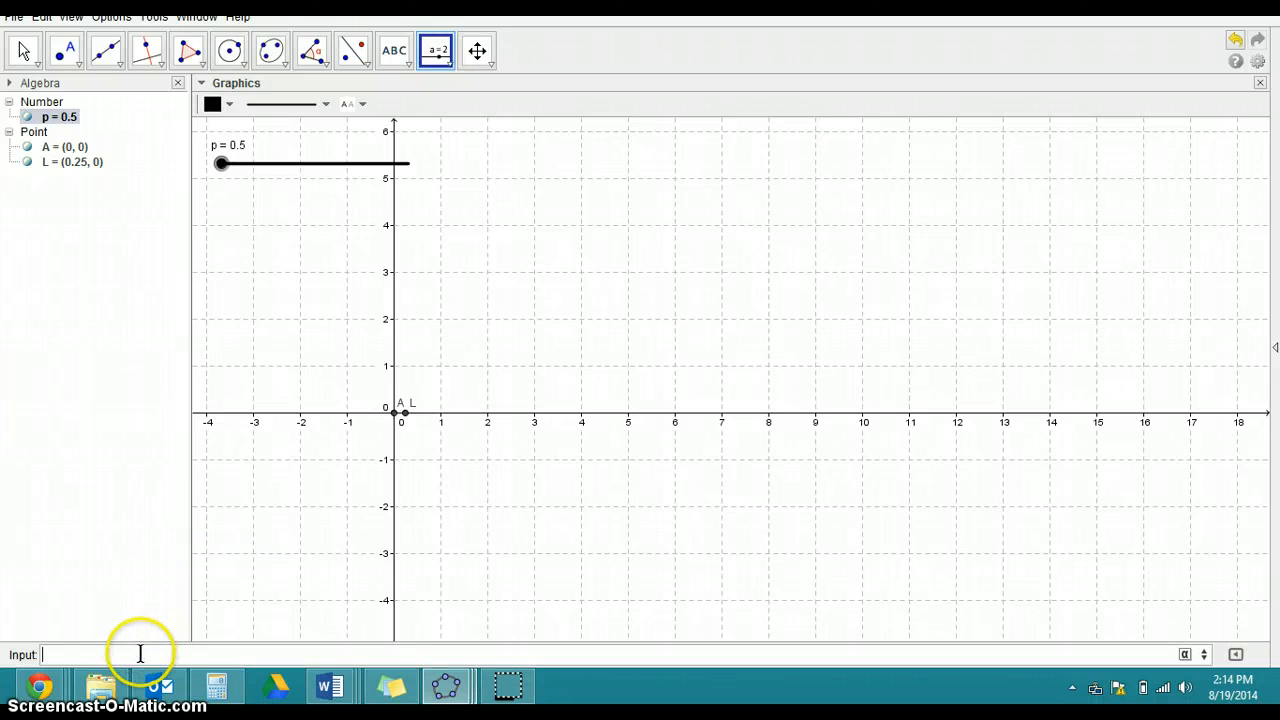
{"action": "type", "text": "D=(w,"}
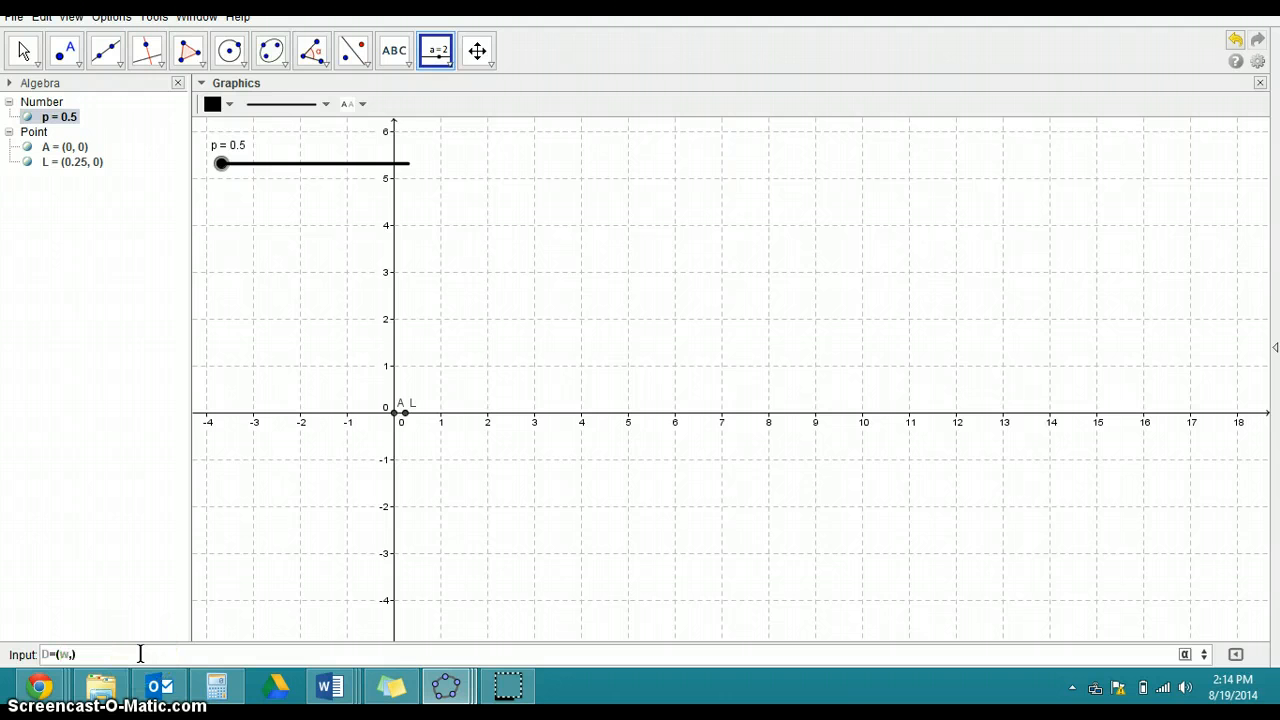
{"action": "type", "text": "0"}
{"action": "key", "text": "Return"}
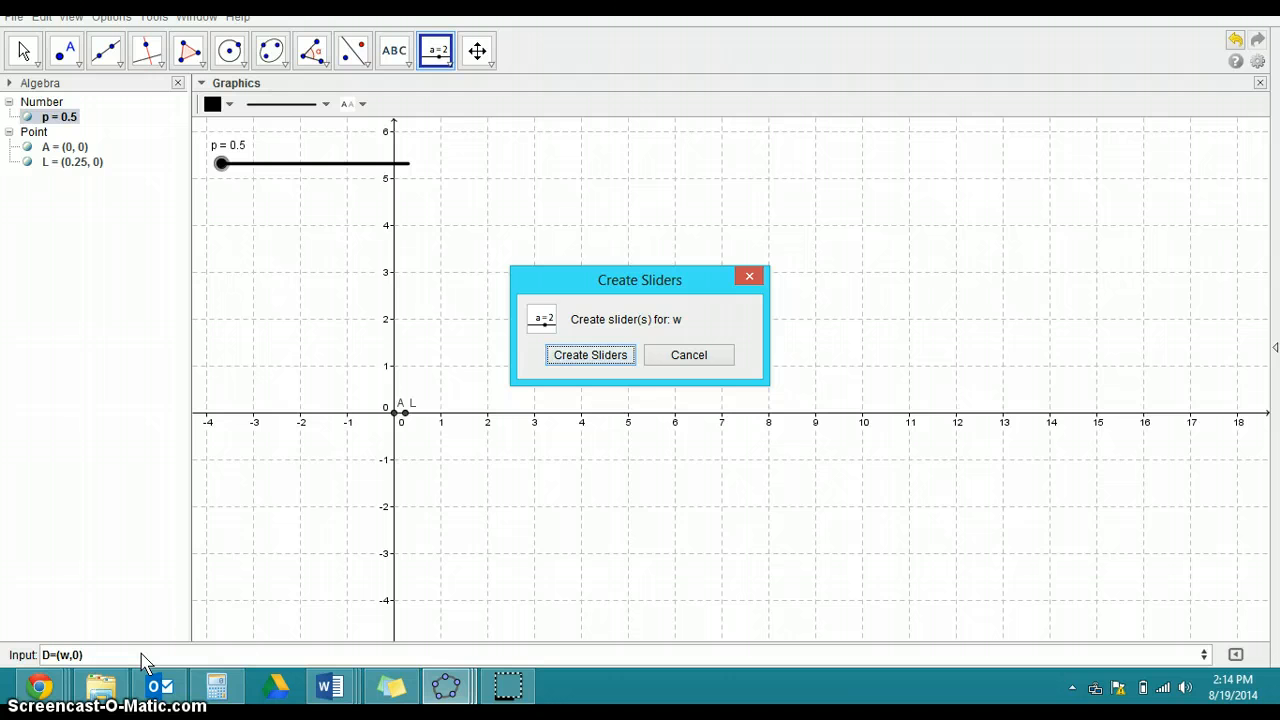
{"action": "left_click", "coordinate": [575, 358]}
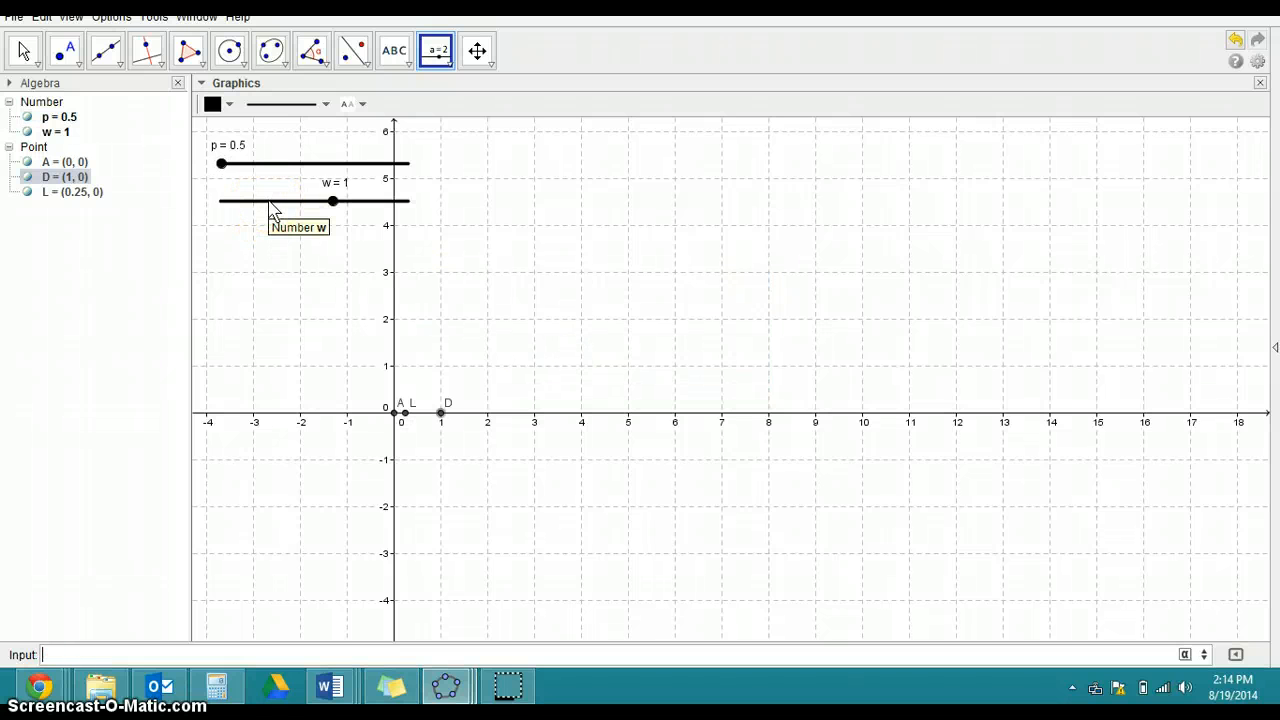
Set slider w's interval to a minimum of 0 and a maximum of p/2
{"action": "right_click", "coordinate": [268, 204]}
{"action": "left_click", "coordinate": [294, 410]}
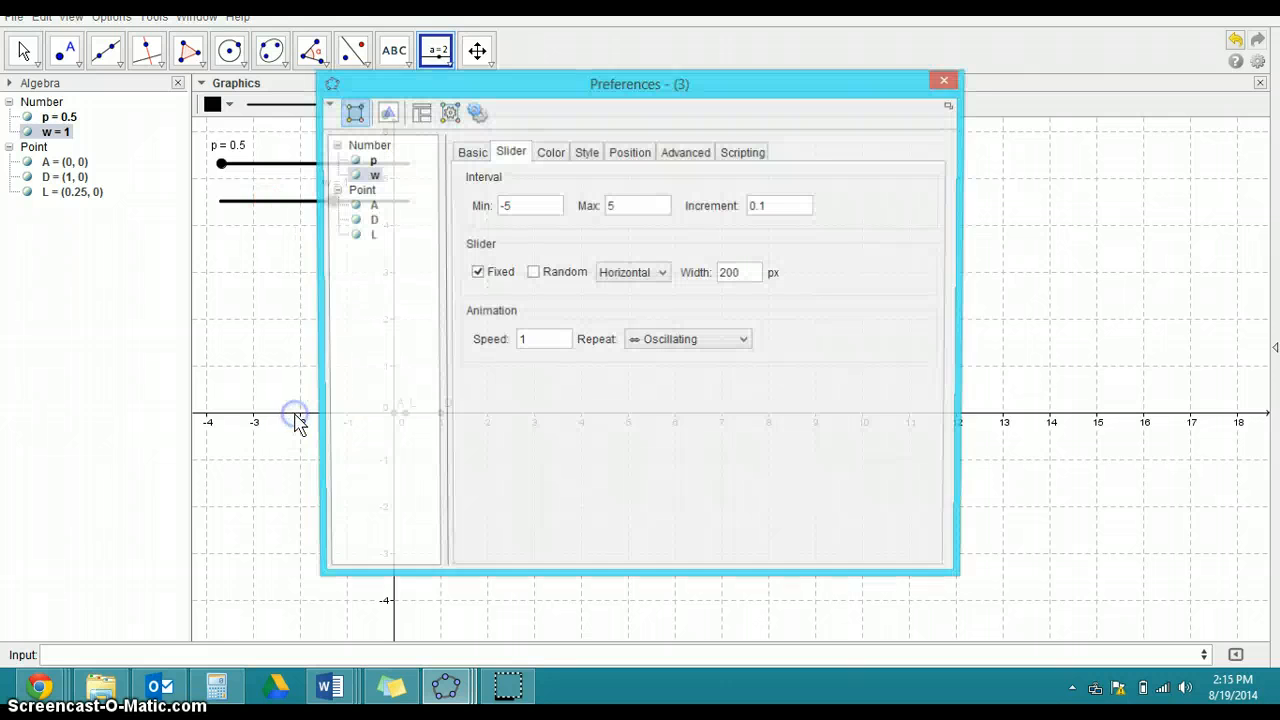
{"action": "left_click", "coordinate": [530, 210]}
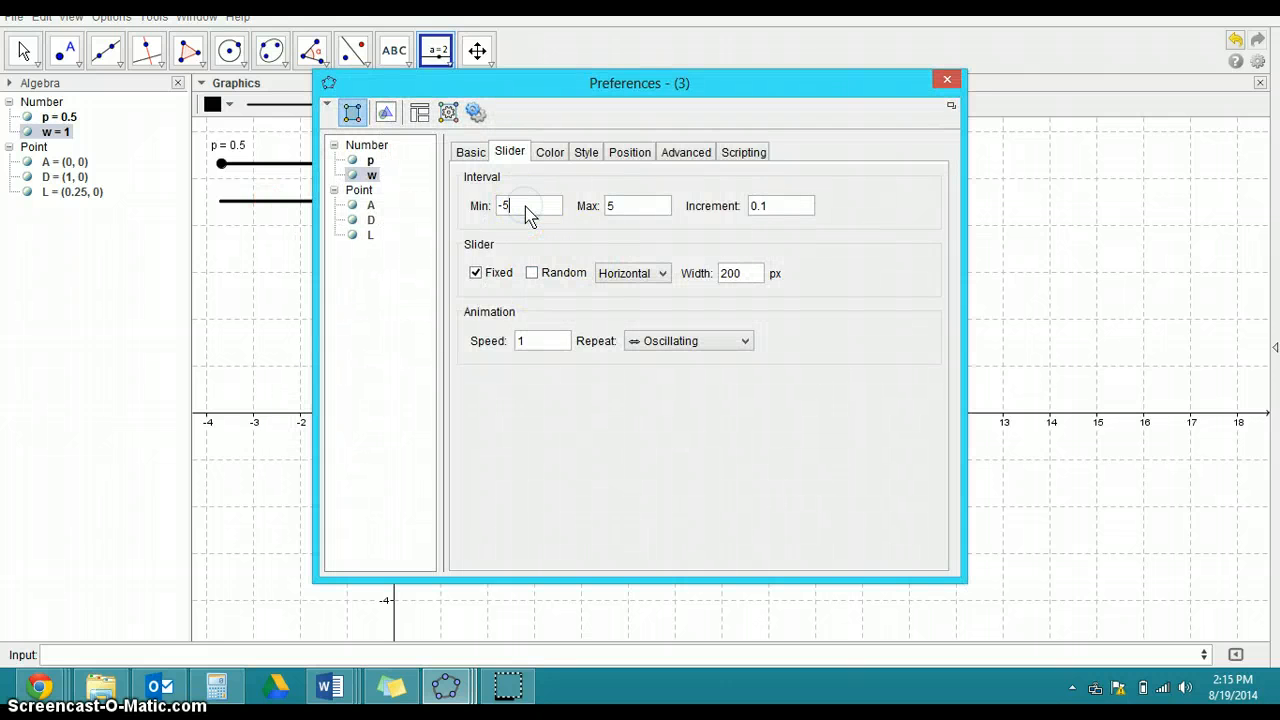
{"action": "type", "text": "0"}
{"action": "left_click", "coordinate": [626, 207]}
{"action": "key", "text": "BackSpace"}
{"action": "type", "text": "p/2"}
{"action": "left_click", "coordinate": [946, 79]}
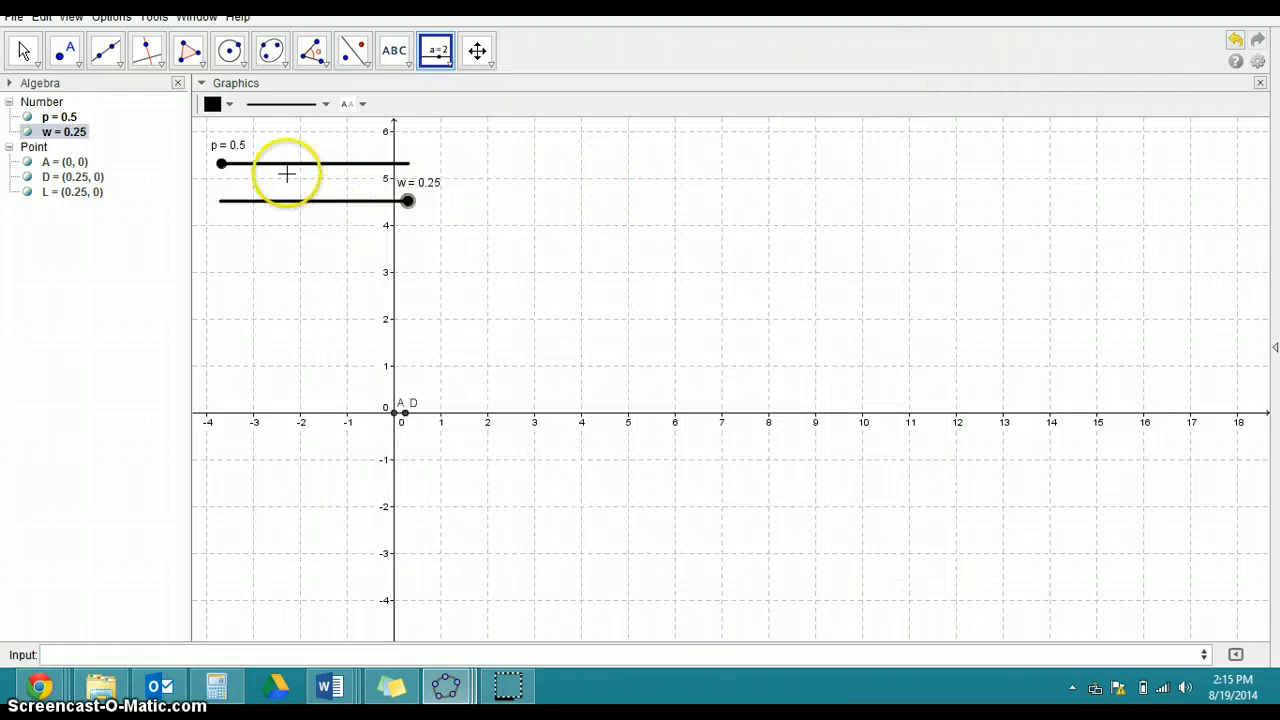
Move slider p to 100 and slider w to 0
{"action": "left_click_drag", "start_coordinate": [220, 164], "coordinate": [423, 166]}
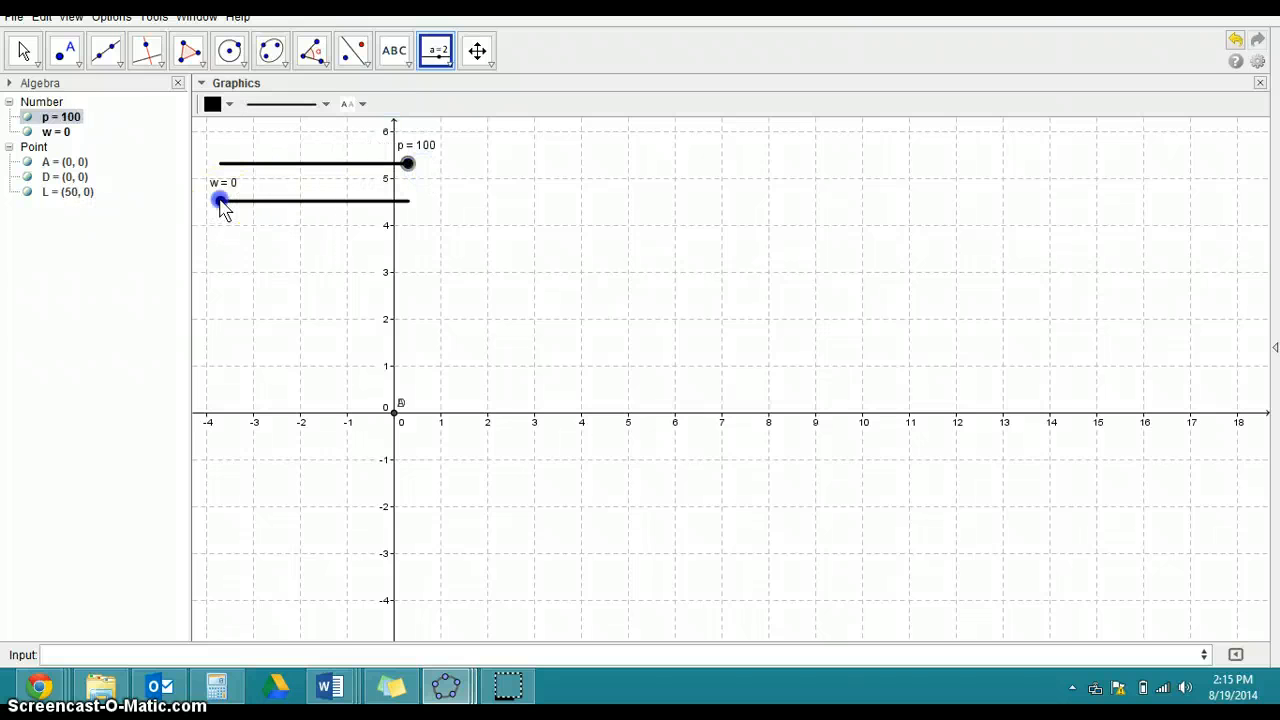
{"action": "mouse_move", "coordinate": [221, 201]}
{"action": "left_mouse_down"}
{"action": "mouse_move", "coordinate": [289, 209]}
{"action": "mouse_move", "coordinate": [199, 213]}
{"action": "left_mouse_up"}
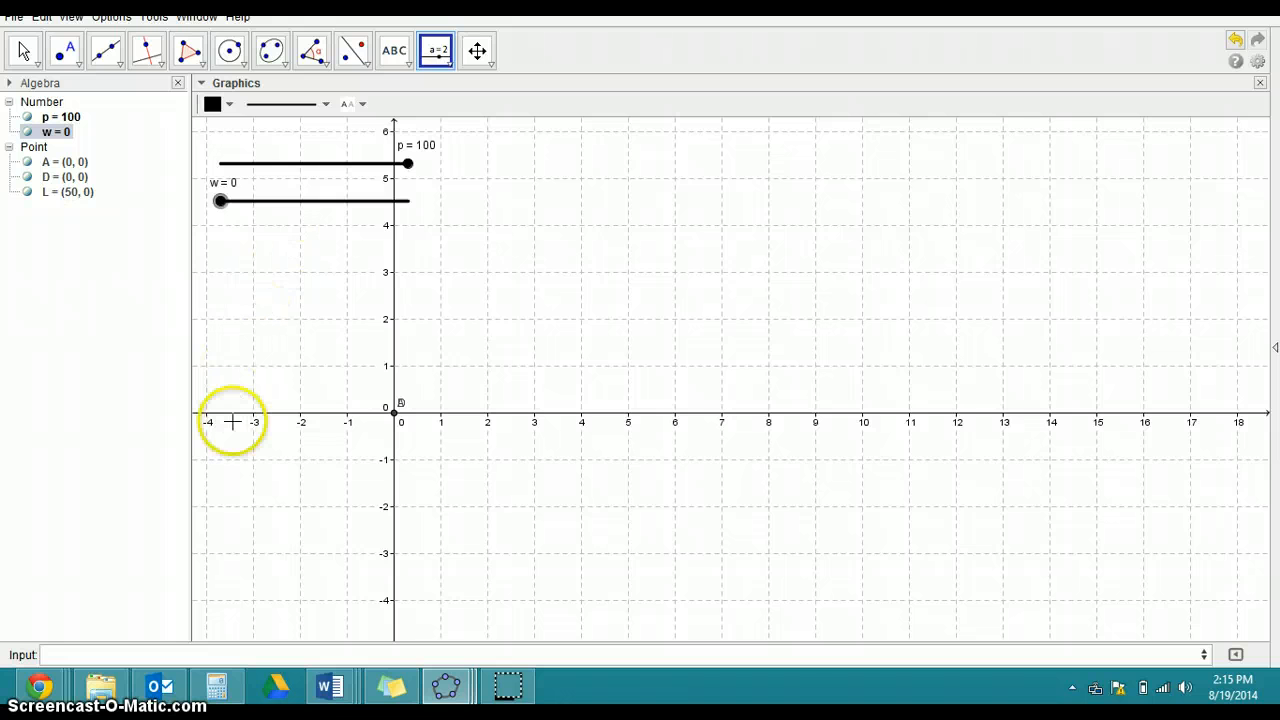
Define the number h=(p-2w)/2
{"action": "left_click", "coordinate": [297, 655]}
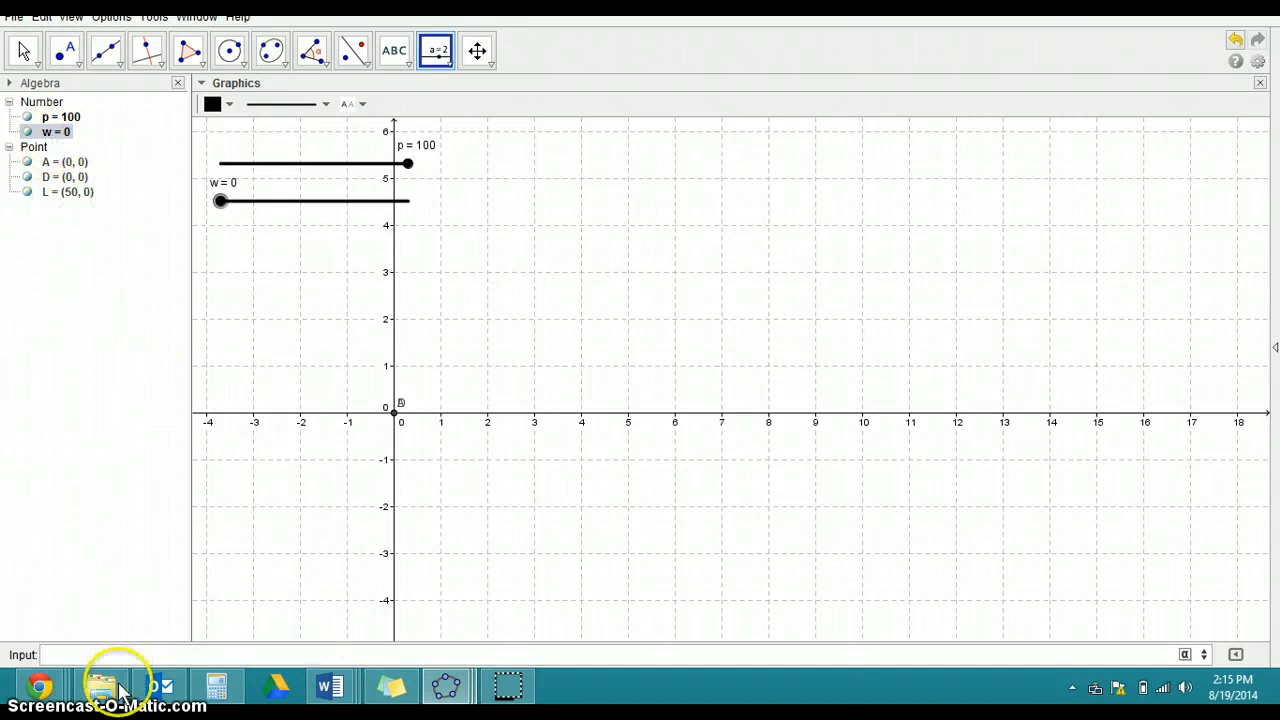
{"action": "left_click", "coordinate": [102, 655]}
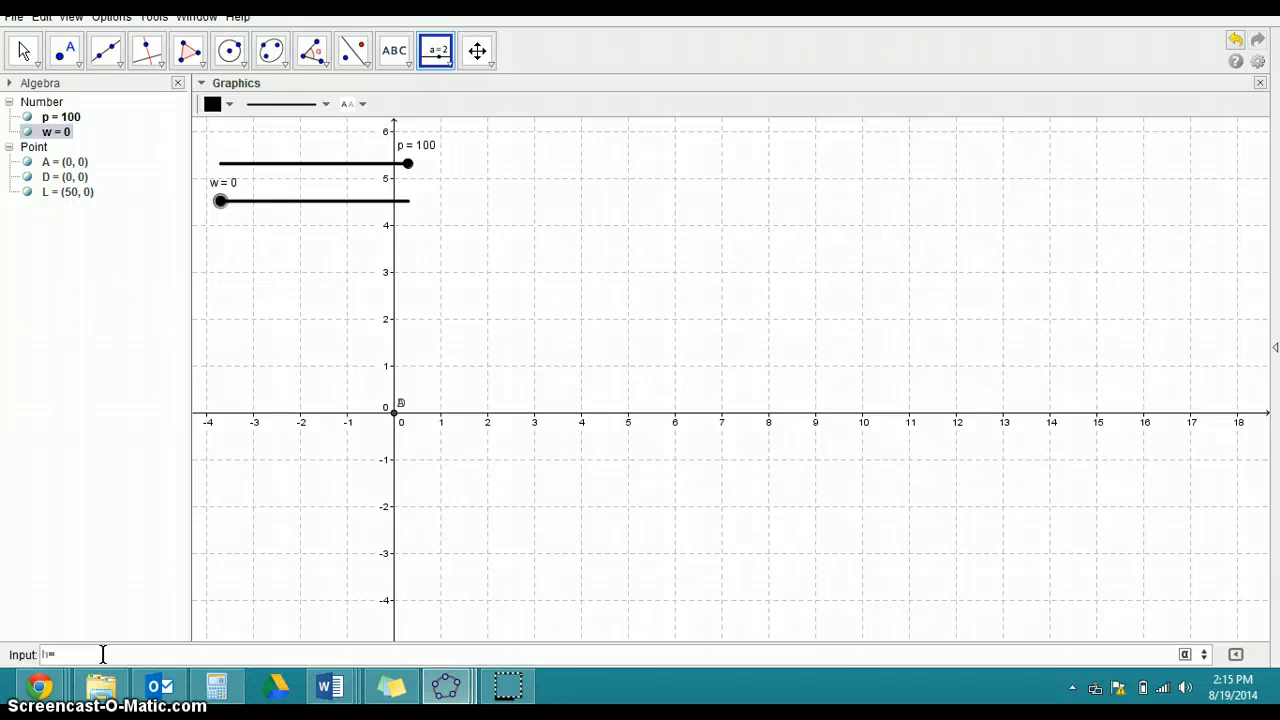
{"action": "type", "text": "h=(p-2w)/2"}
{"action": "left_click", "coordinate": [60, 654]}
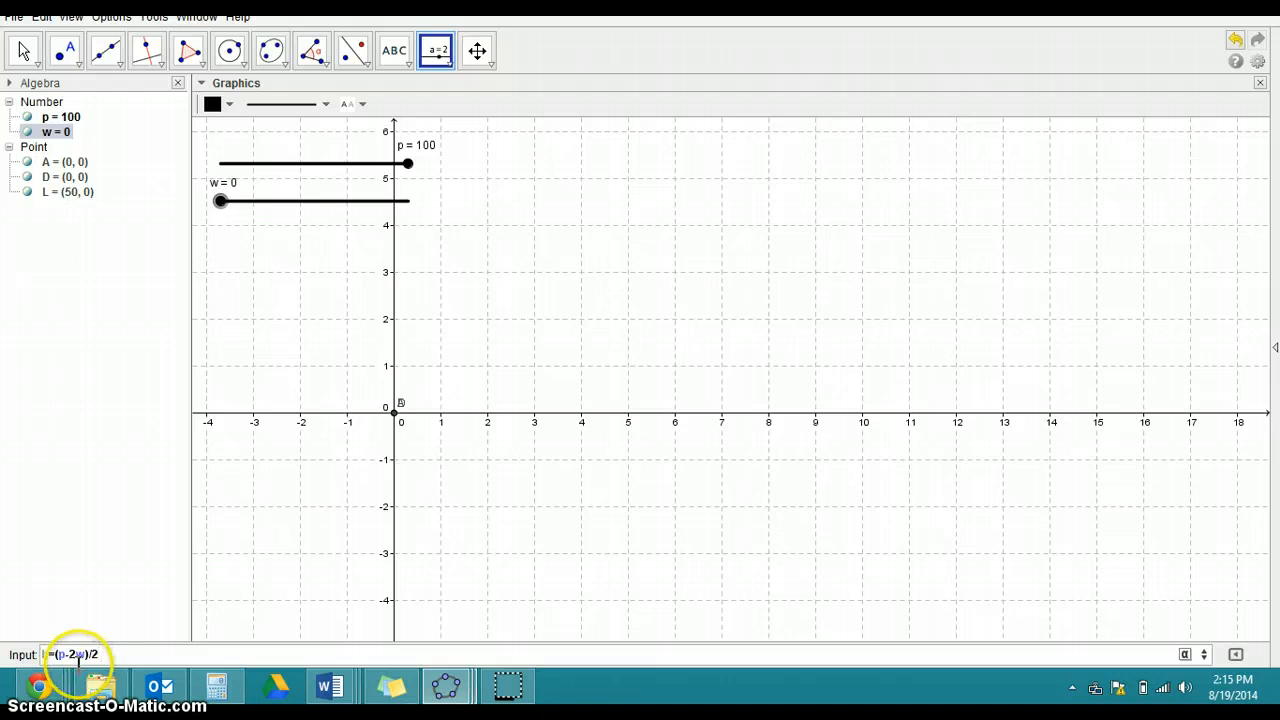
{"action": "key", "text": "Return"}
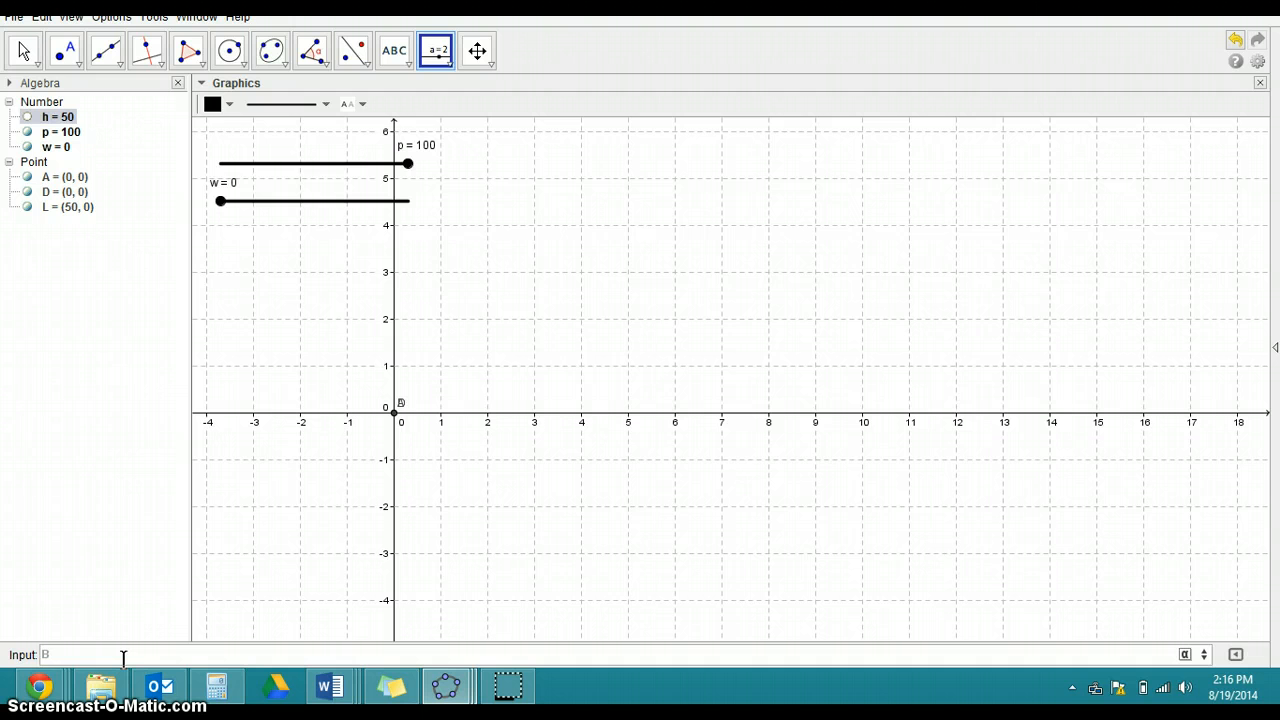
Define the point B=(0,h) on the y-axis
{"action": "type", "text": "B=(0,h"}
{"action": "left_click", "coordinate": [96, 657]}
{"action": "left_click", "coordinate": [60, 651]}
{"action": "left_click", "coordinate": [94, 654]}
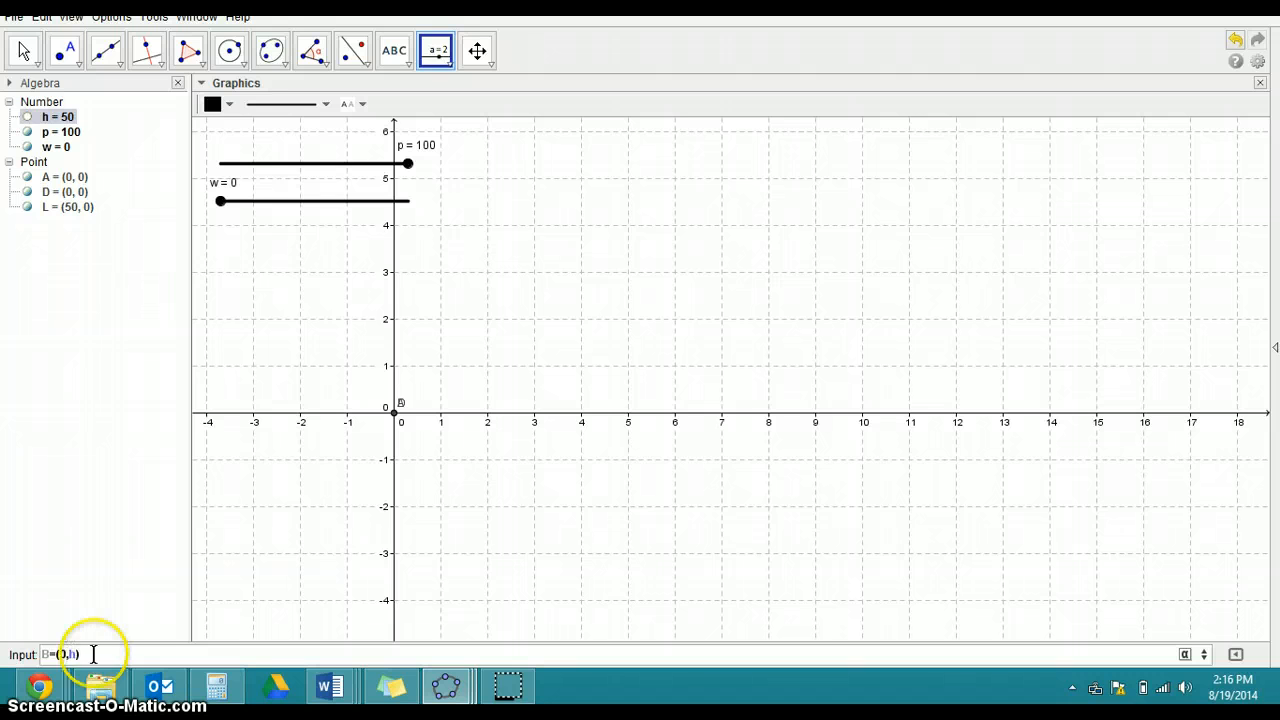
{"action": "left_click", "coordinate": [74, 654]}
{"action": "left_click", "coordinate": [87, 655]}
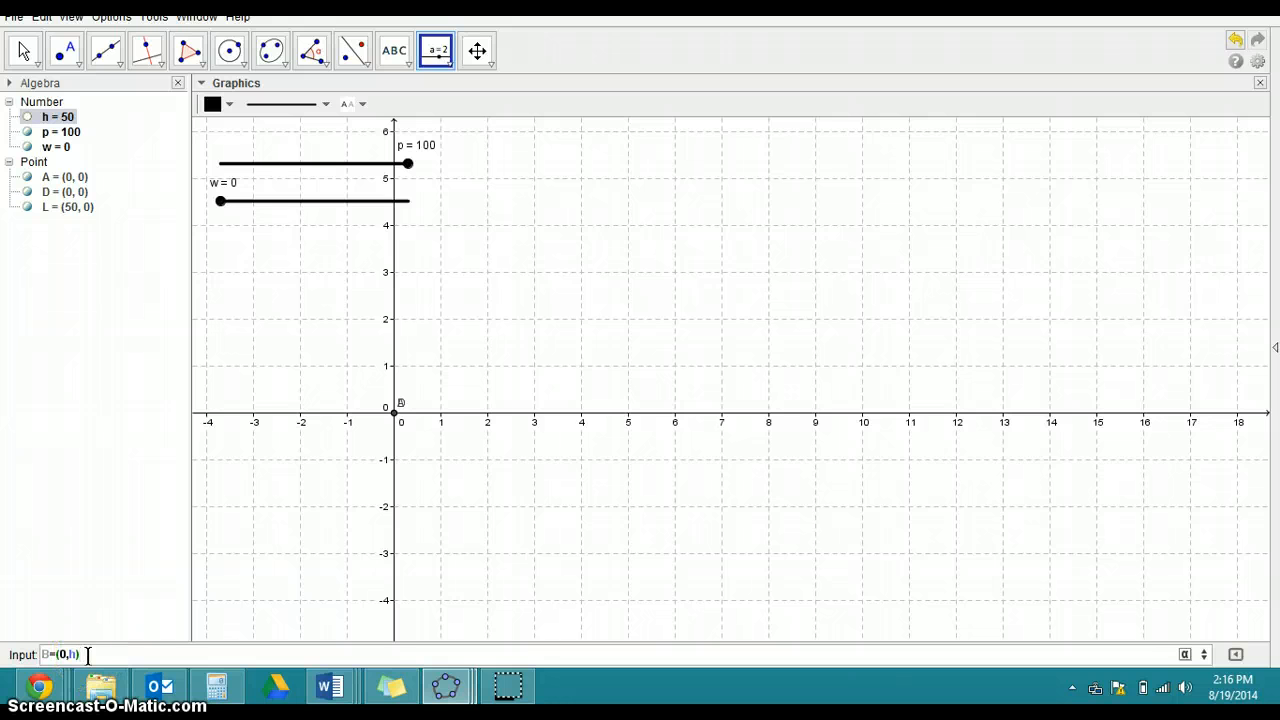
{"action": "key", "text": "Return"}
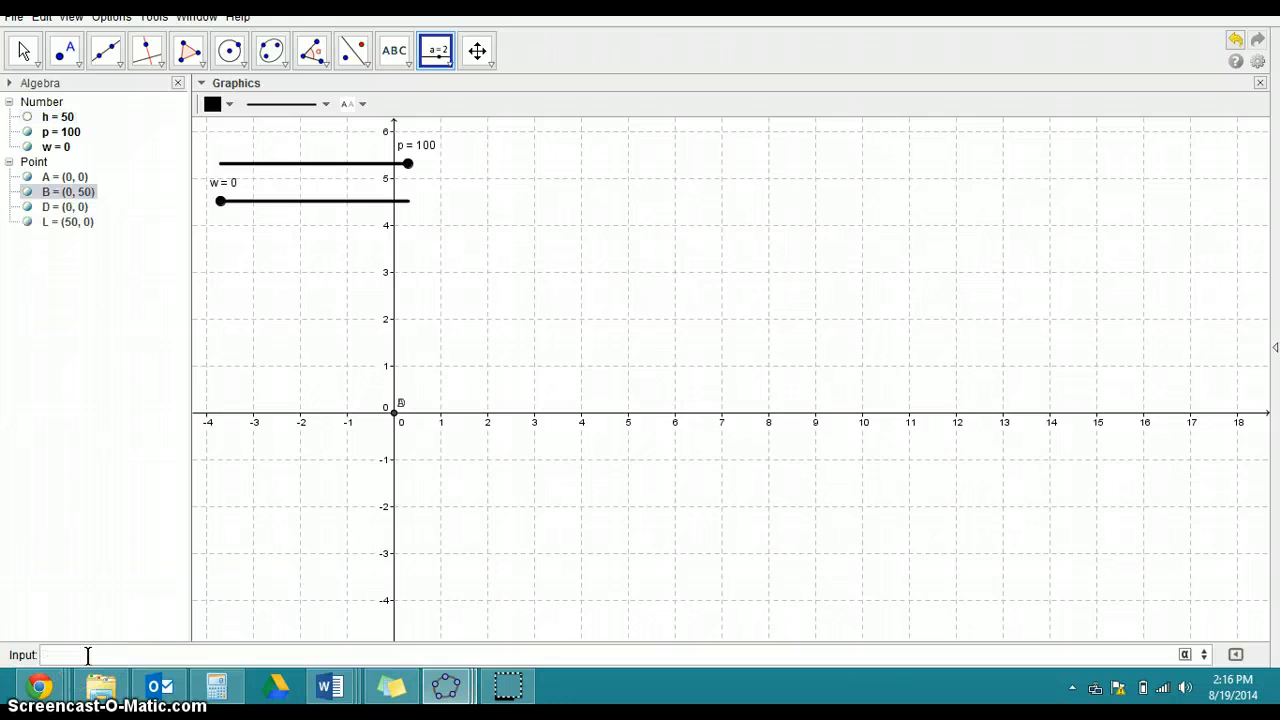
Adjust the sliders to p = 11 and w = 3.2 so that all four points lie within the view
{"action": "left_click_drag", "start_coordinate": [228, 212], "coordinate": [240, 208]}
{"action": "left_click", "coordinate": [247, 222]}
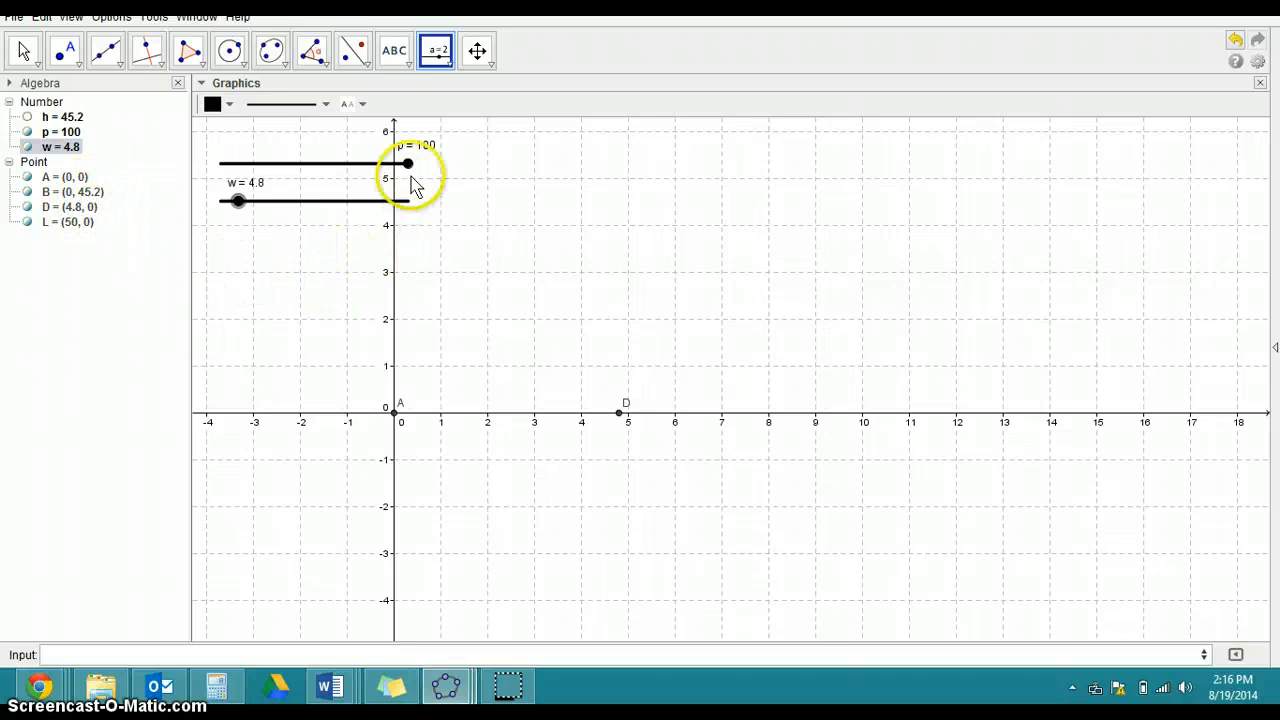
{"action": "left_click_drag", "start_coordinate": [381, 170], "coordinate": [241, 172]}
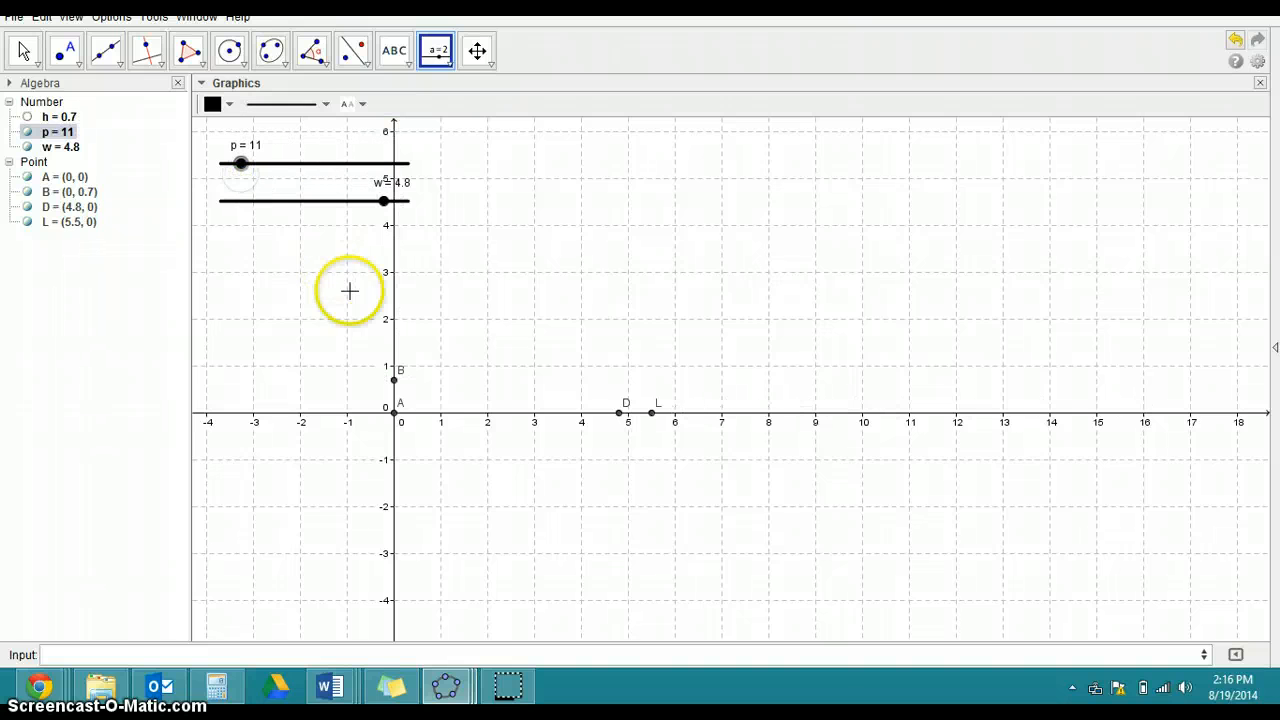
{"action": "left_click_drag", "start_coordinate": [384, 199], "coordinate": [331, 235]}
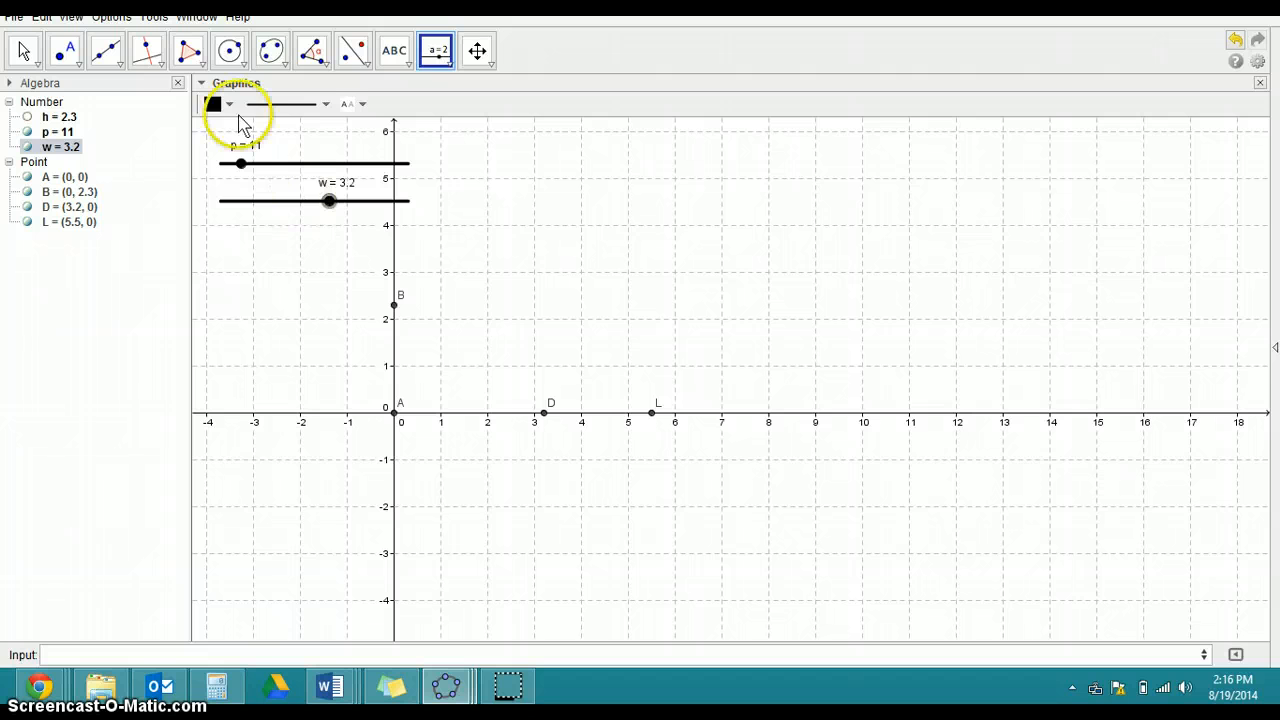
Construct a line through point D perpendicular to the x-axis
{"action": "left_click", "coordinate": [160, 64]}
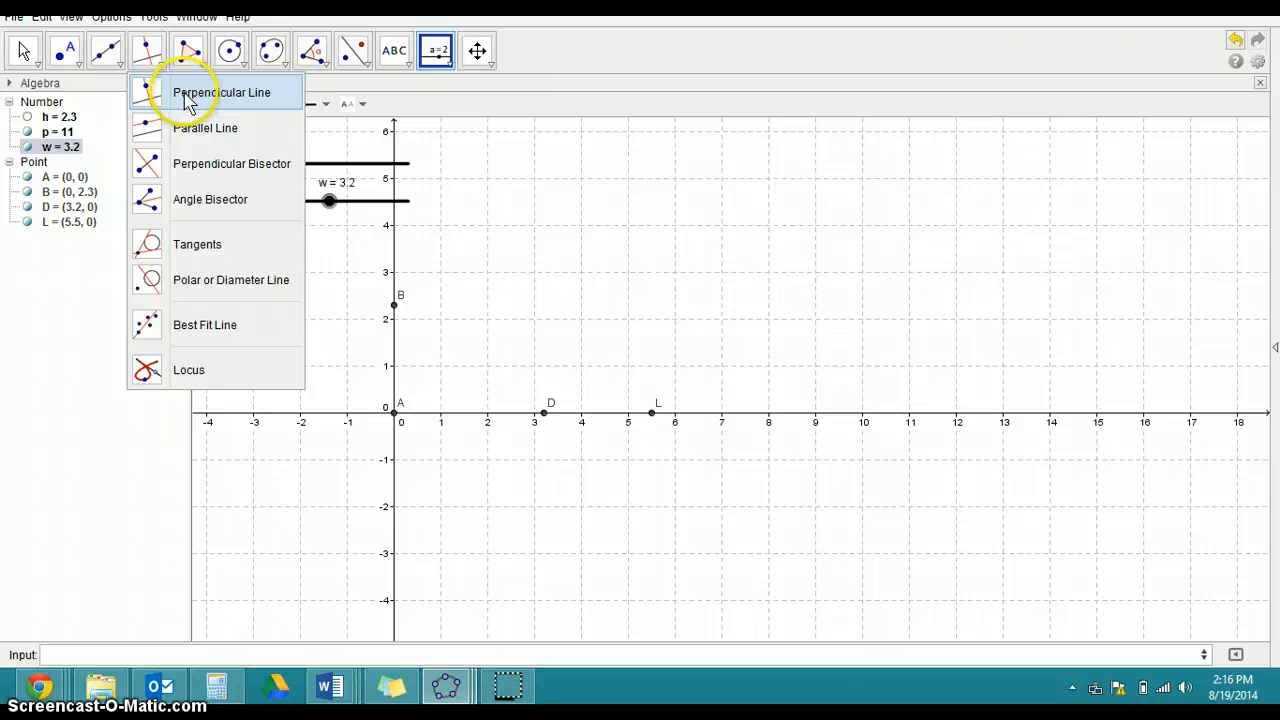
{"action": "left_click", "coordinate": [186, 101]}
{"action": "left_click", "coordinate": [544, 413]}
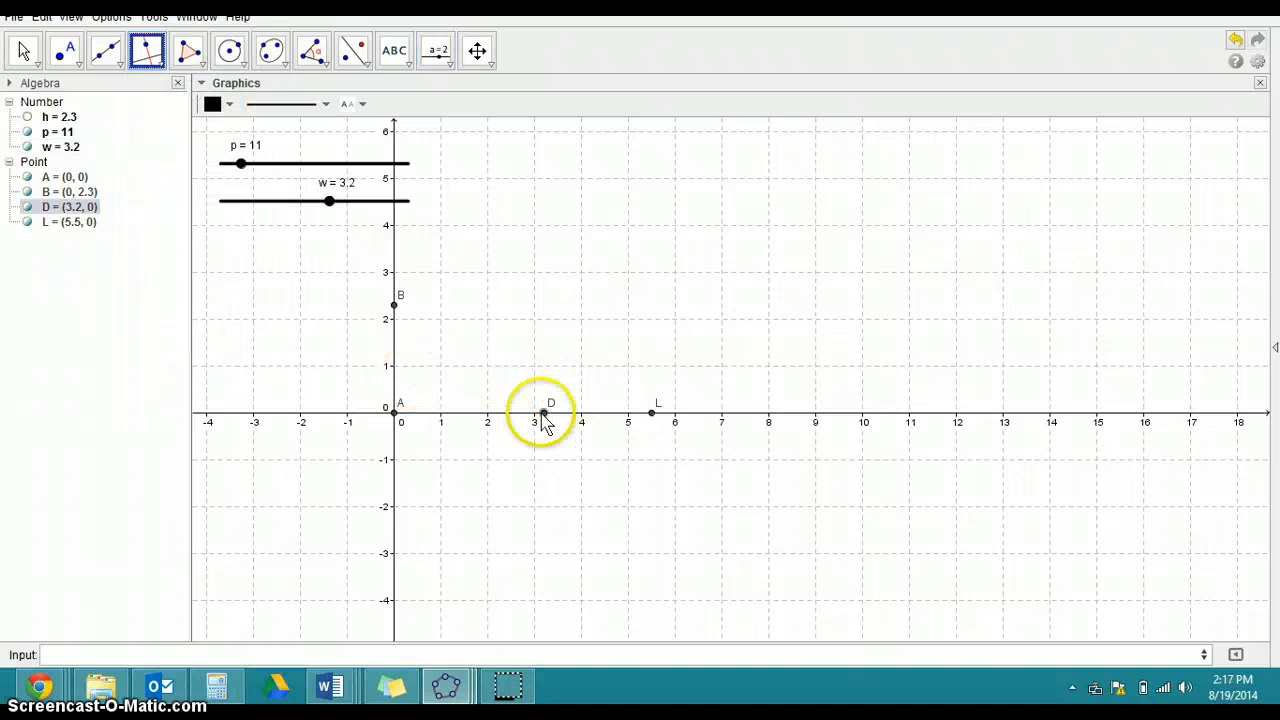
{"action": "left_click", "coordinate": [147, 52]}
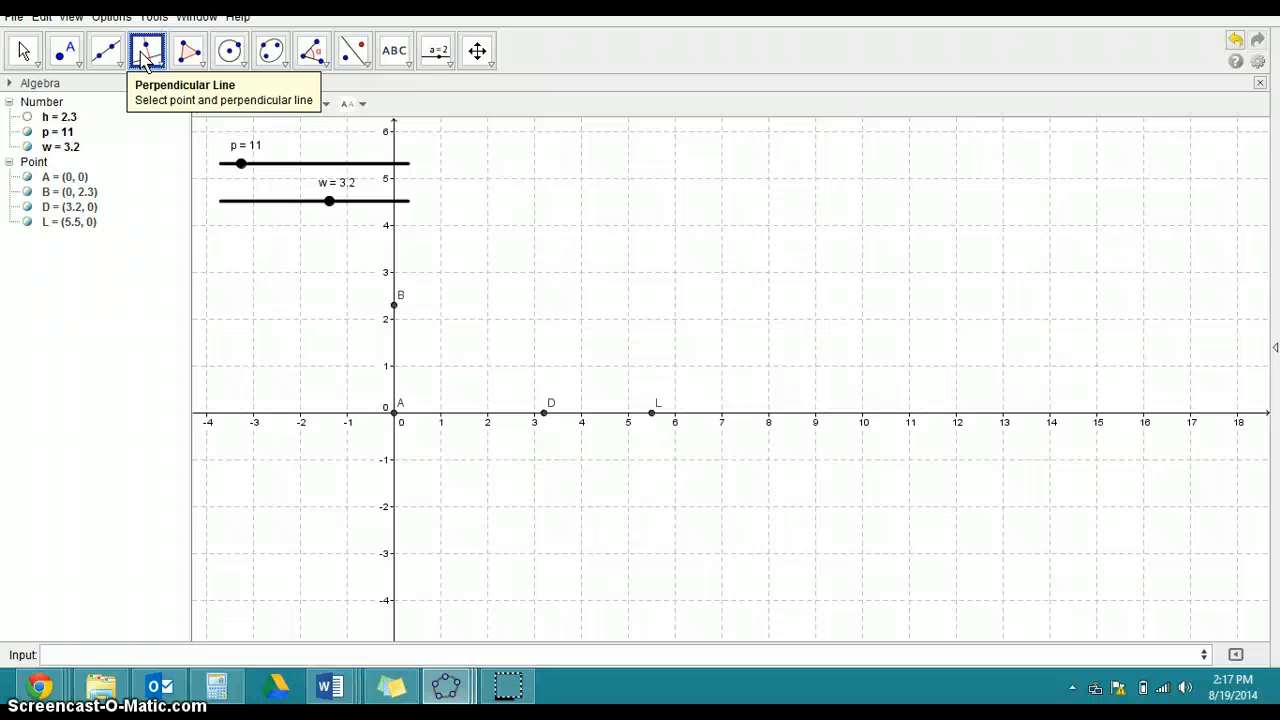
{"action": "left_click", "coordinate": [541, 411]}
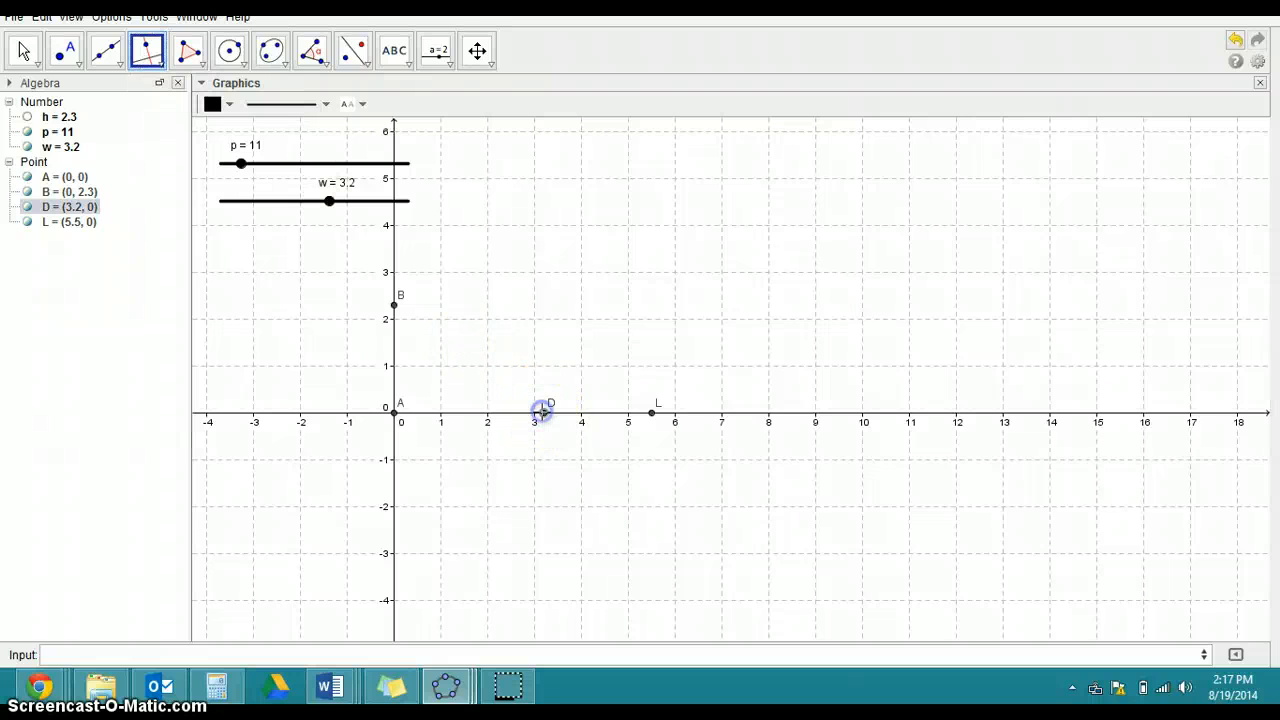
{"action": "left_click", "coordinate": [522, 414]}
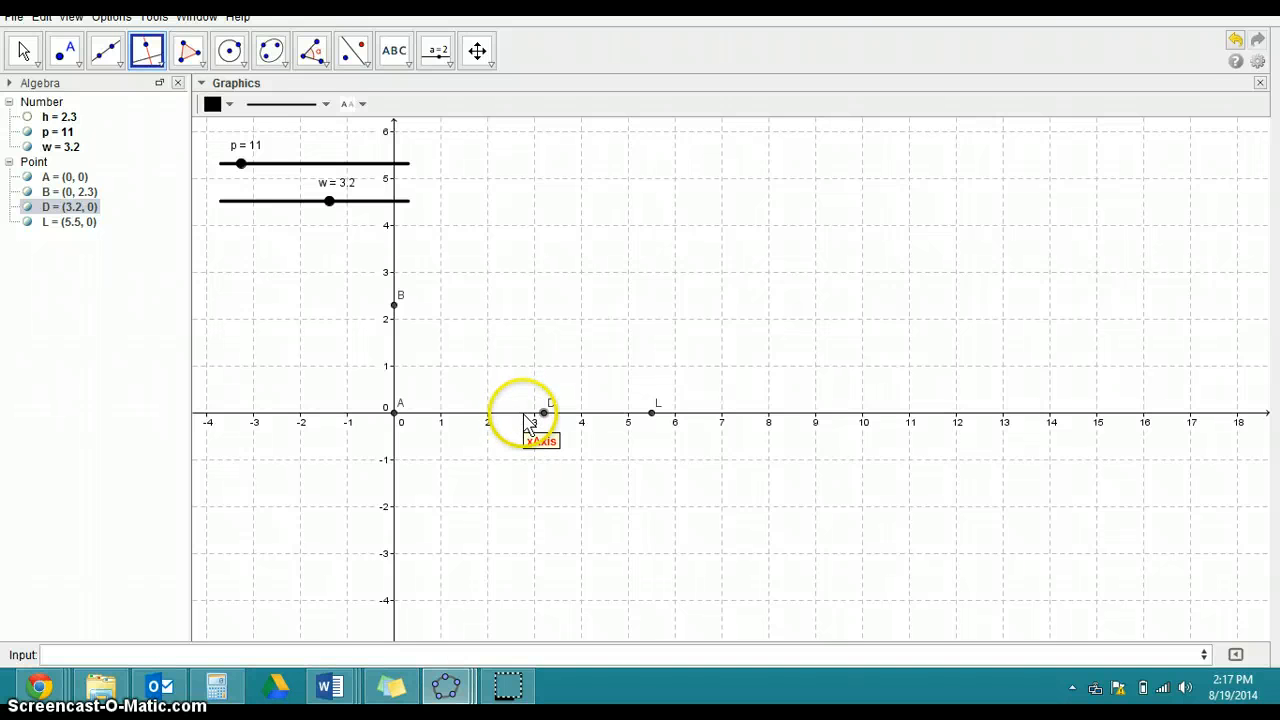
{"action": "left_click", "coordinate": [524, 416]}
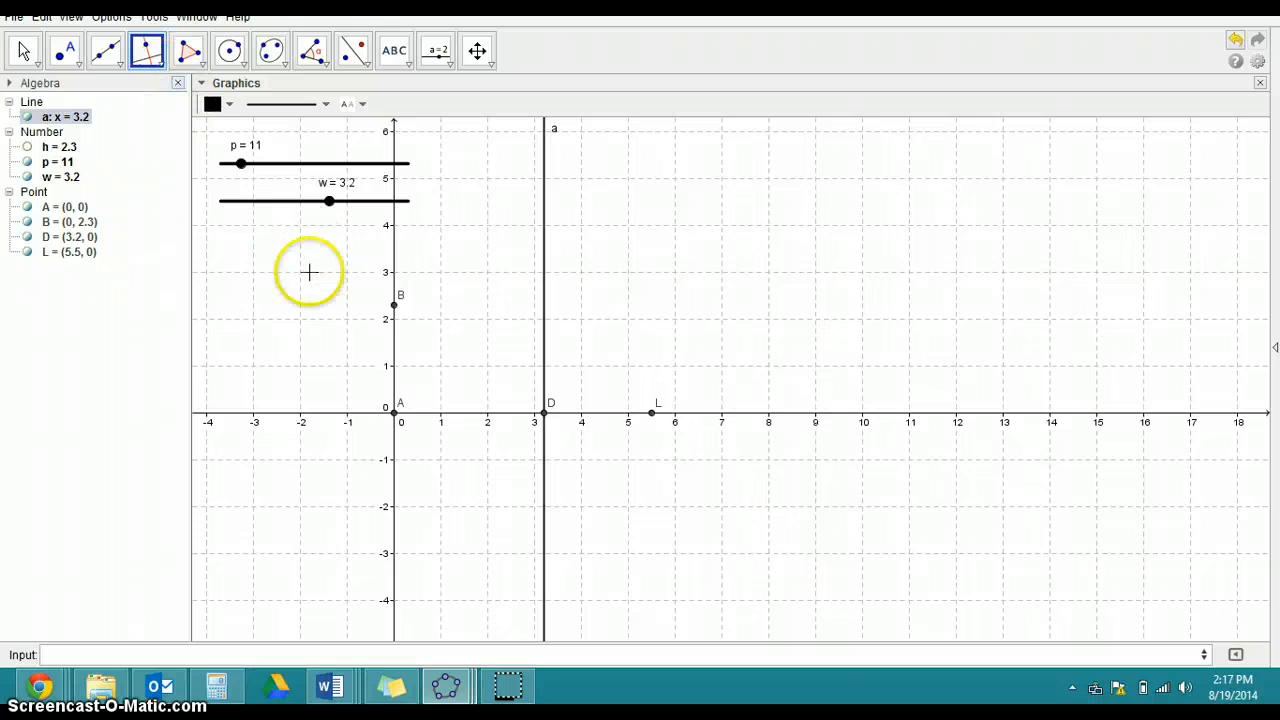
Construct a horizontal line through point B, perpendicular to the vertical line a
{"action": "left_click", "coordinate": [395, 307]}
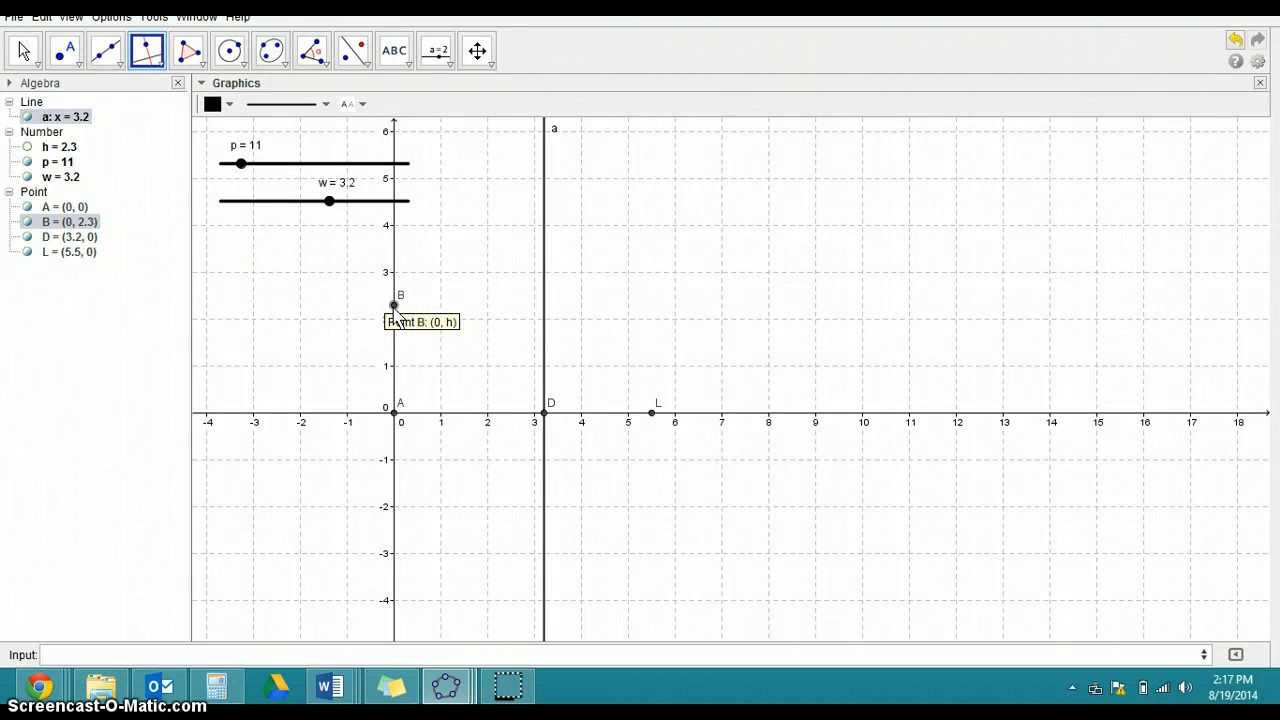
{"action": "left_click", "coordinate": [393, 305]}
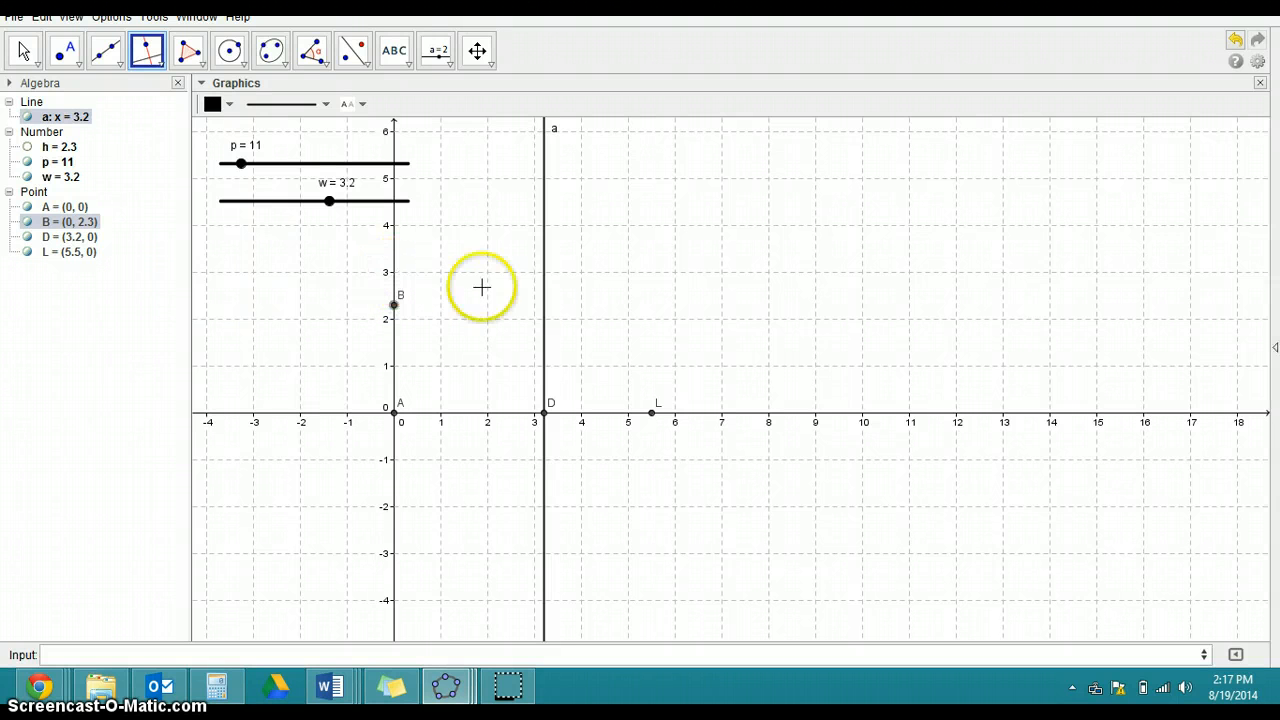
{"action": "left_click", "coordinate": [545, 310]}
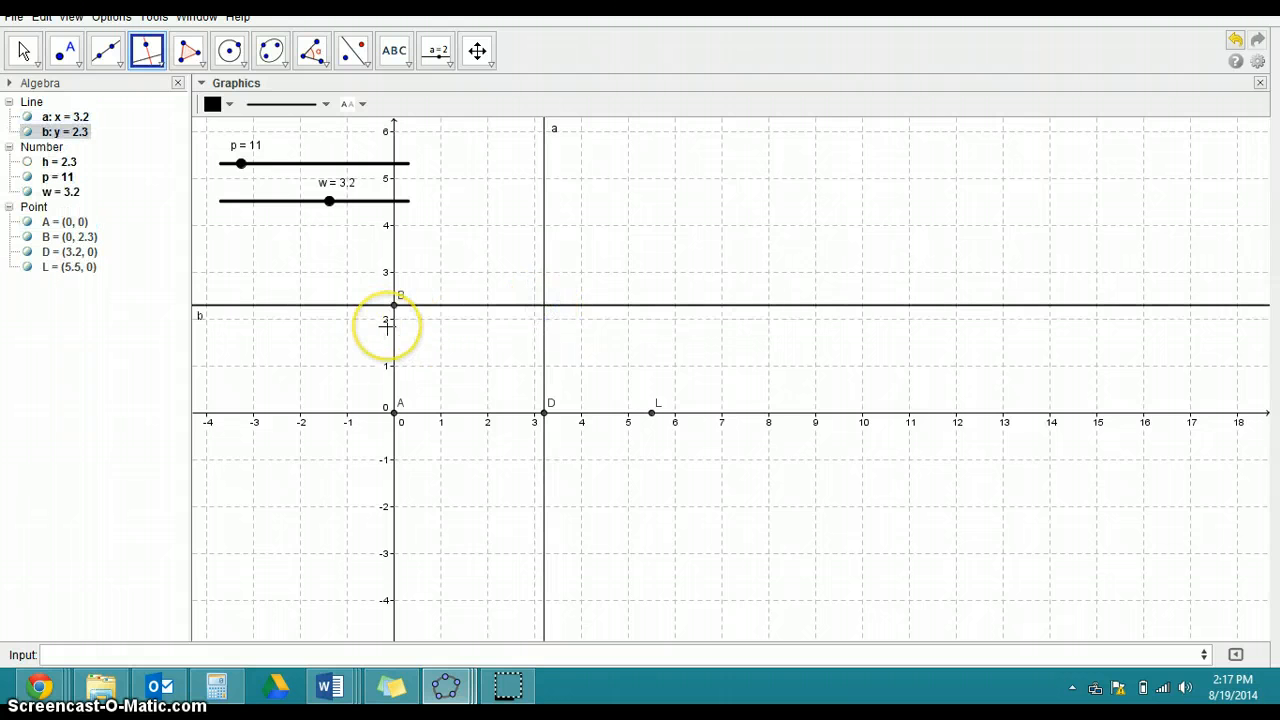
Create the intersection point C of the vertical line through D and the horizontal line through B
{"action": "left_click", "coordinate": [77, 64]}
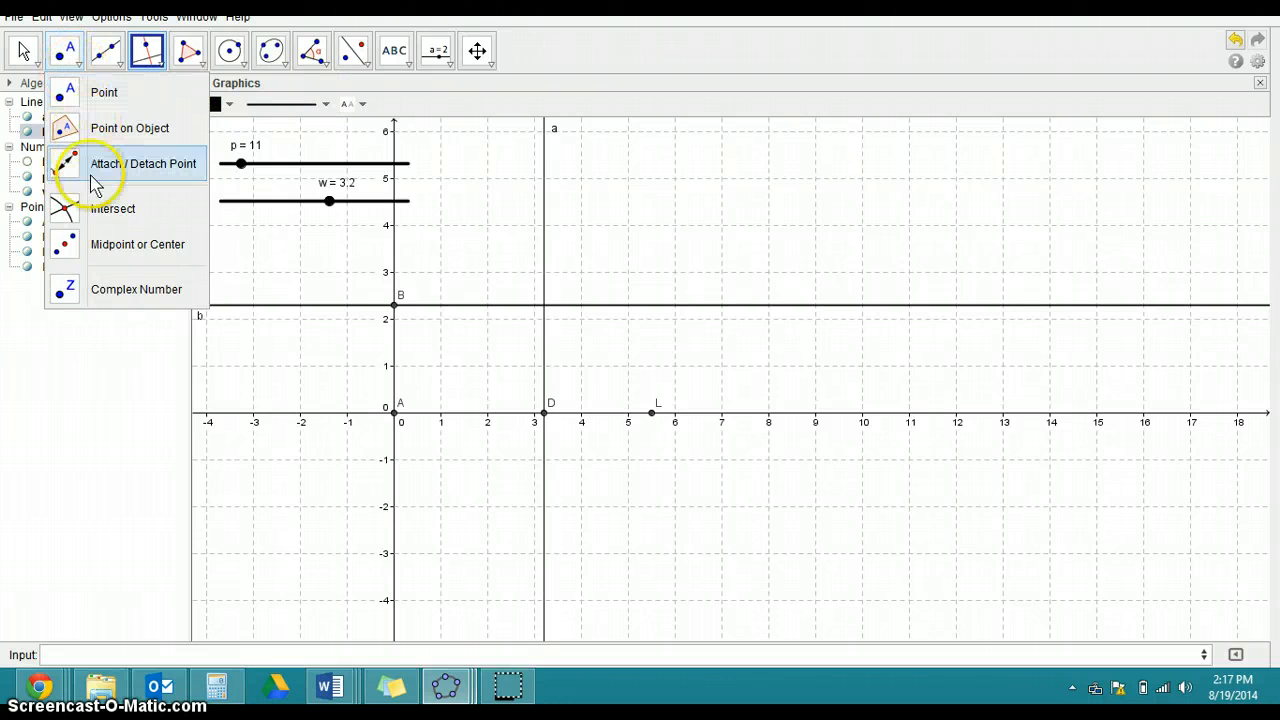
{"action": "left_click", "coordinate": [97, 212]}
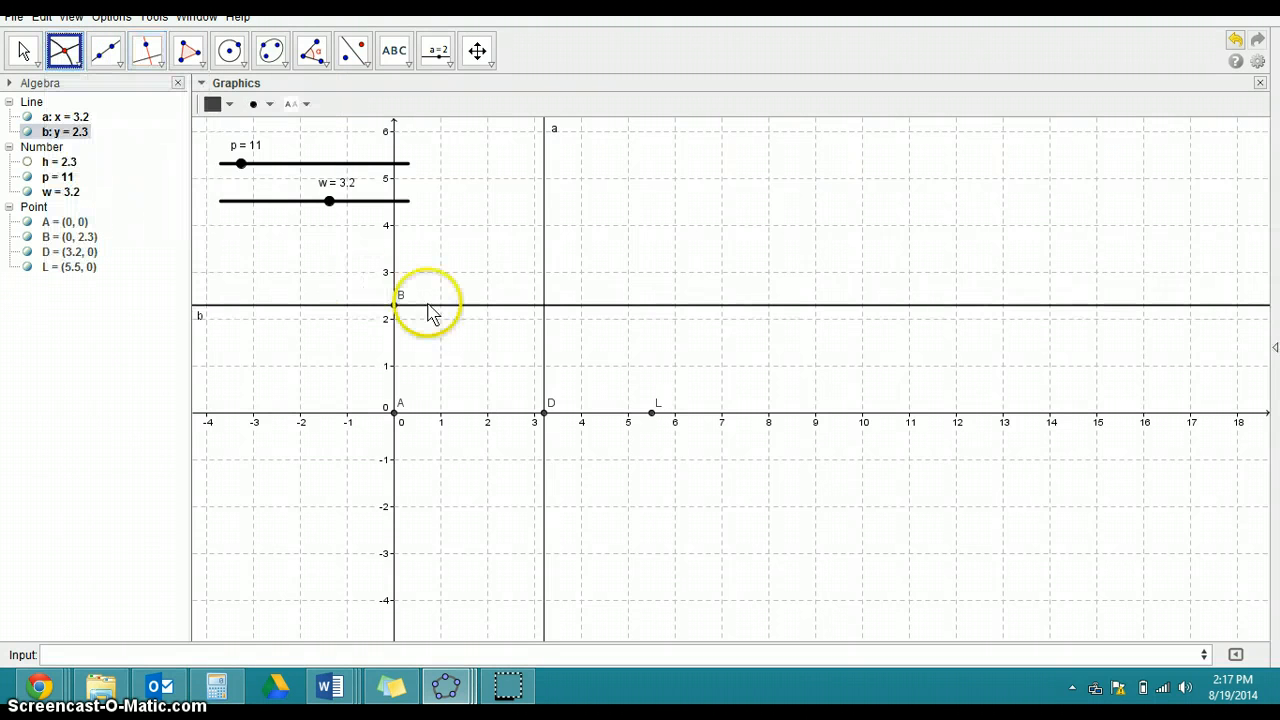
{"action": "left_click", "coordinate": [544, 306]}
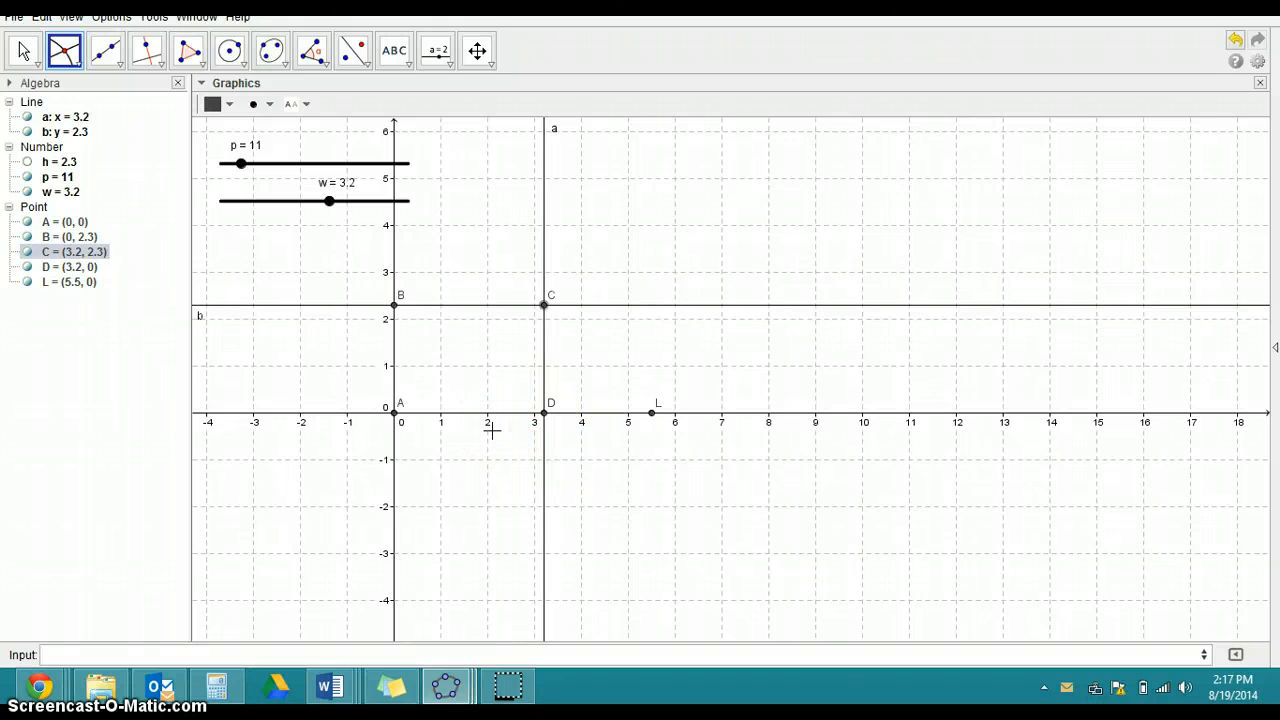
Draw the rectangle ABCD as a closed polygon through points A, B, C and D
{"action": "left_click", "coordinate": [188, 58]}
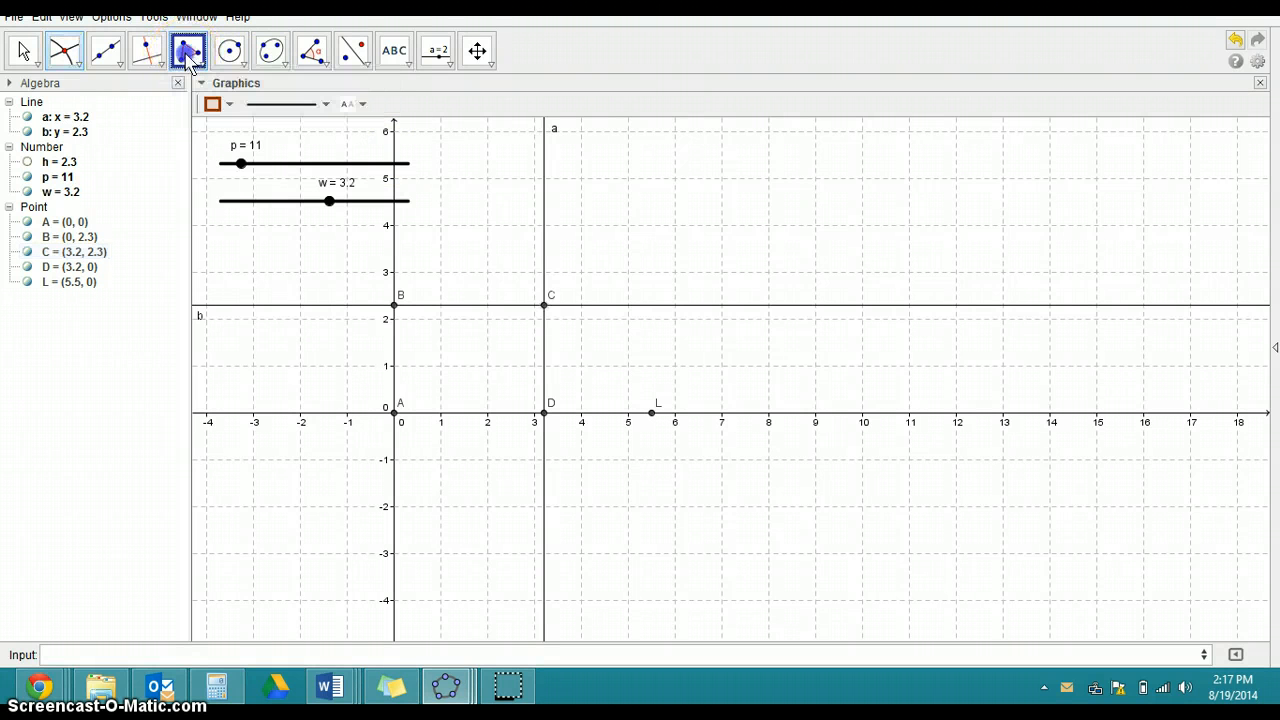
{"action": "left_click", "coordinate": [396, 412]}
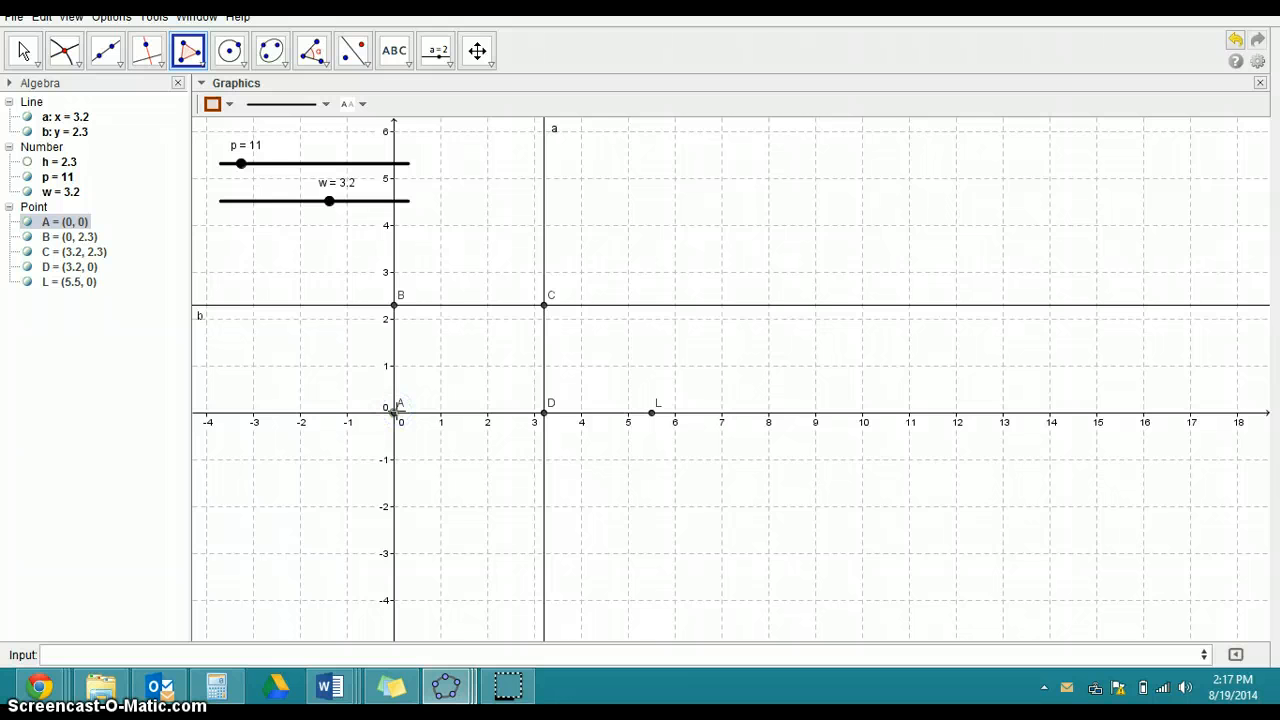
{"action": "left_click", "coordinate": [395, 305]}
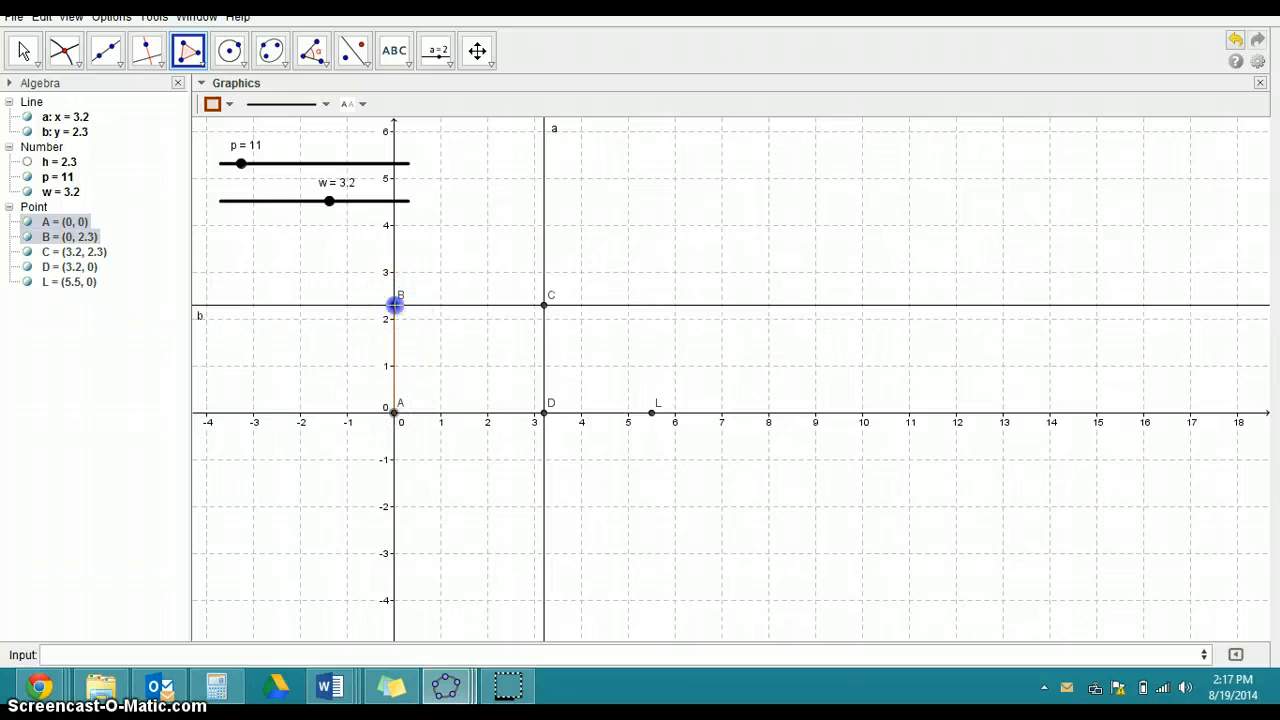
{"action": "left_click", "coordinate": [545, 305]}
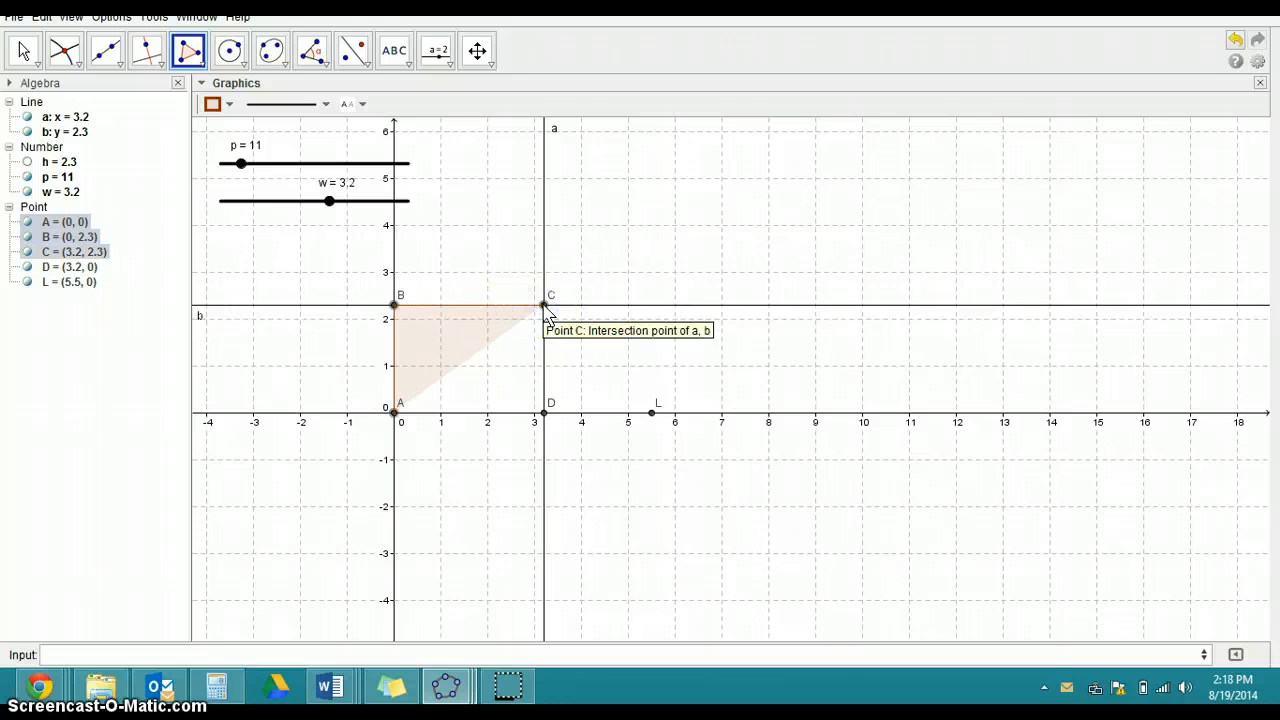
{"action": "left_click", "coordinate": [543, 411]}
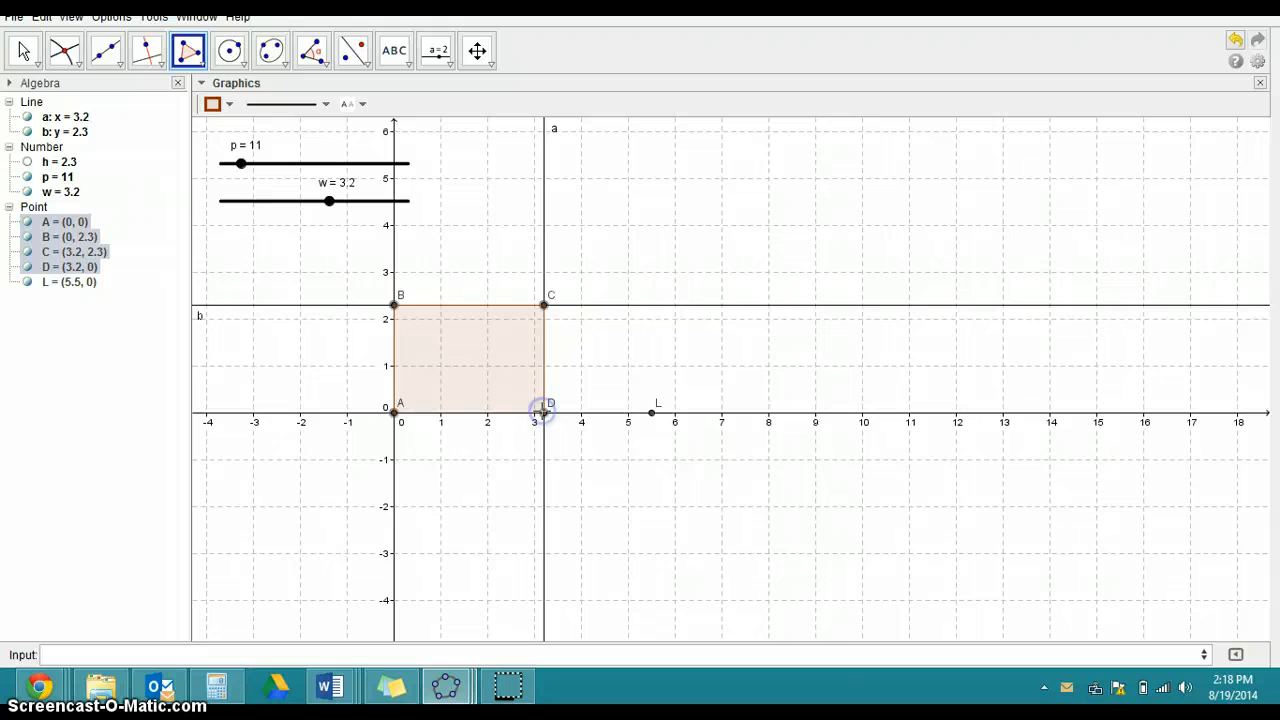
{"action": "left_click", "coordinate": [395, 411]}
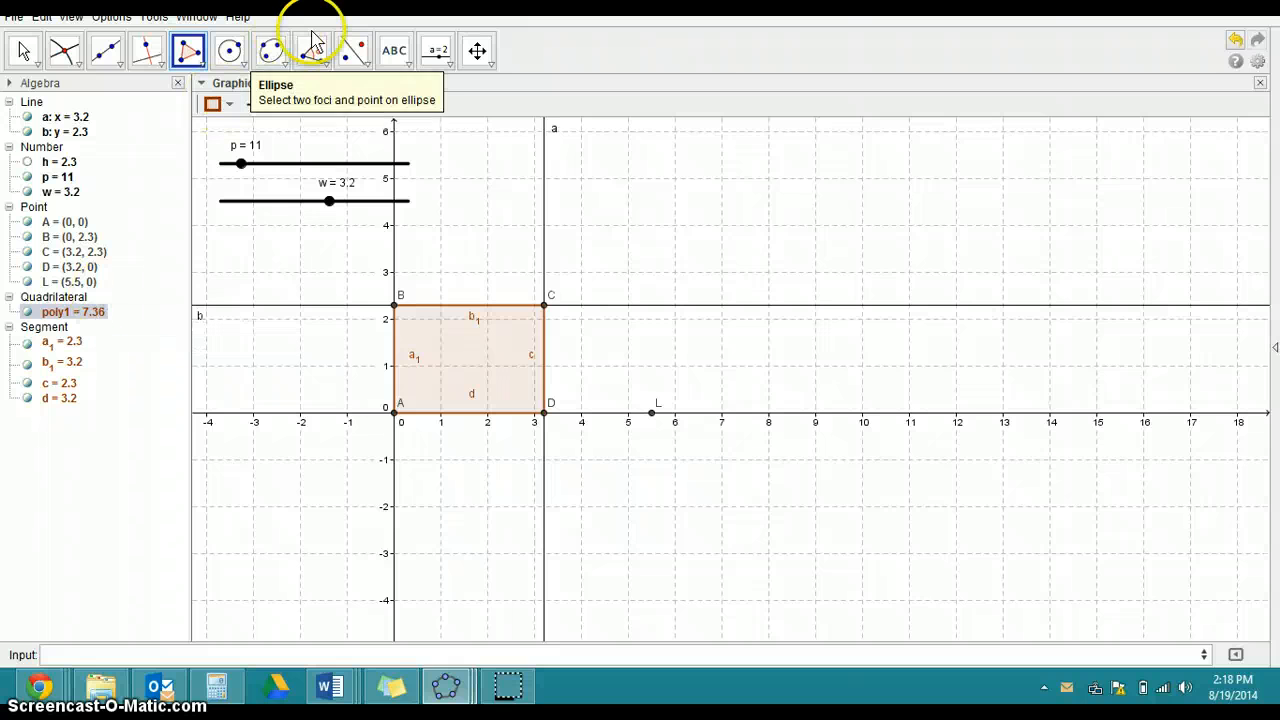
Rescale both axes so the view reaches about 50 on the y-axis and about 140 on the x-axis
{"action": "left_click", "coordinate": [478, 53]}
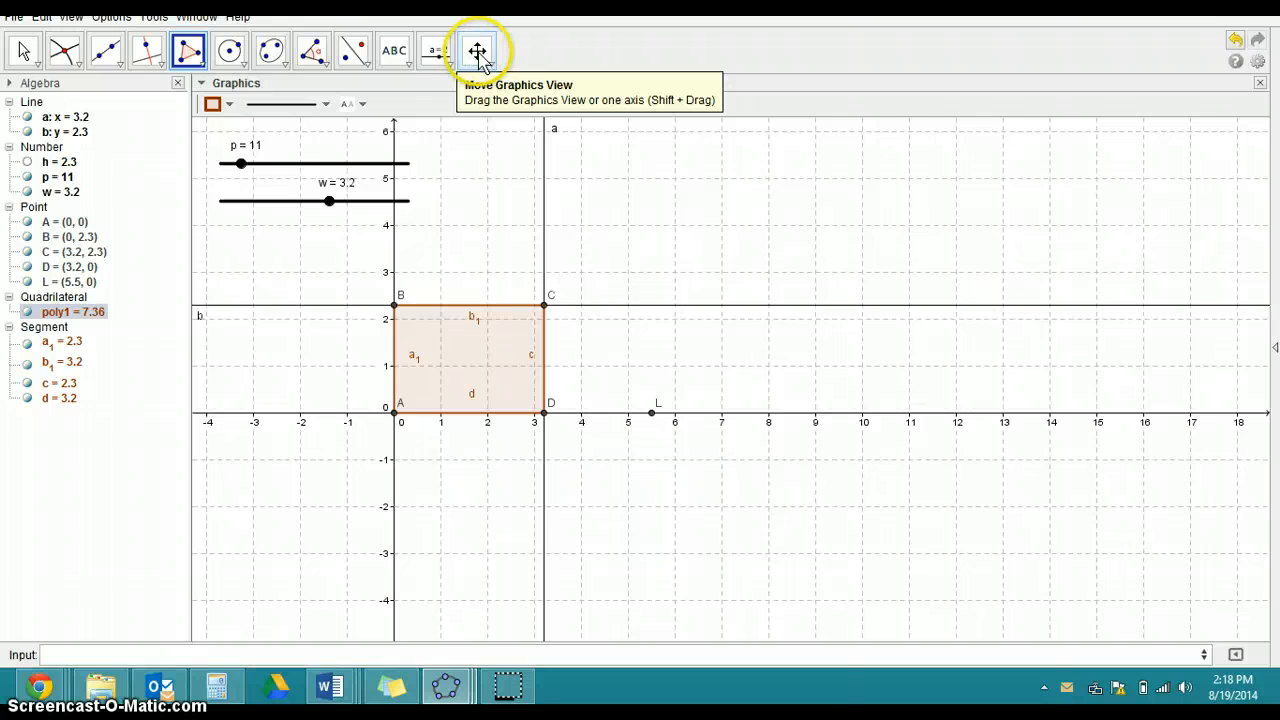
{"action": "left_click_drag", "start_coordinate": [393, 228], "coordinate": [388, 360]}
{"action": "left_click", "coordinate": [398, 252]}
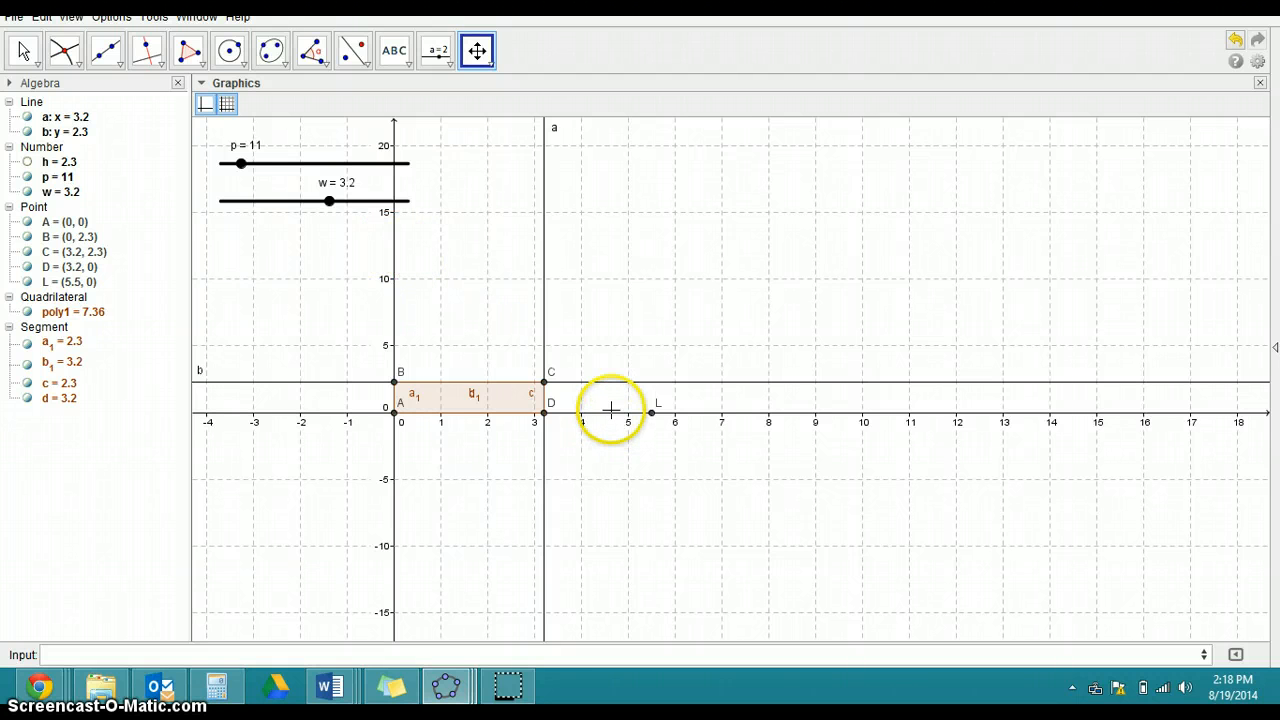
{"action": "left_click", "coordinate": [580, 414]}
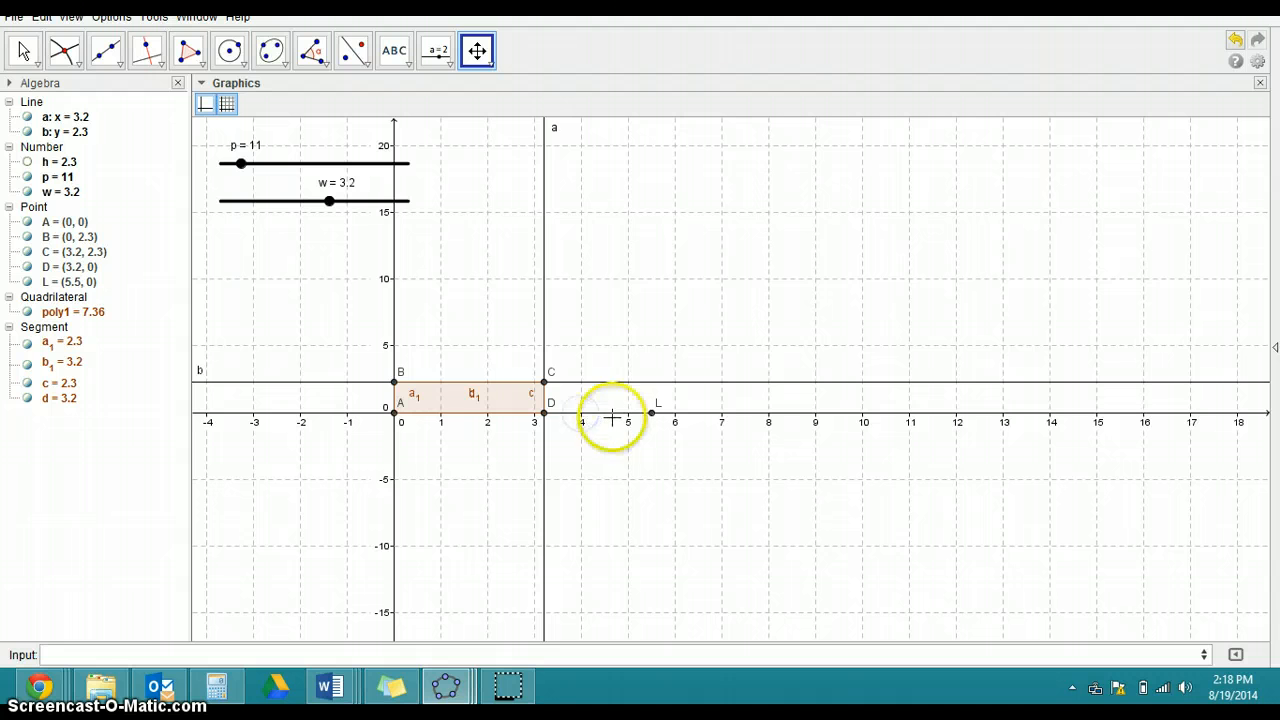
{"action": "left_click", "coordinate": [604, 414]}
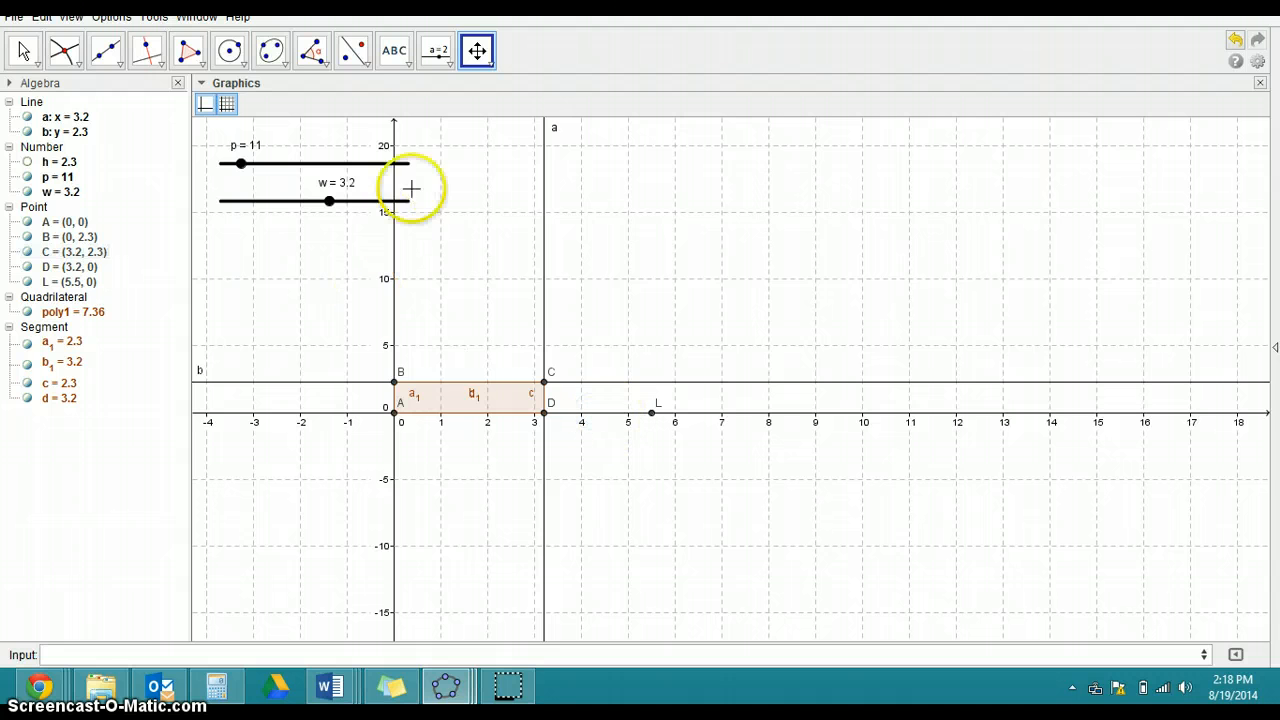
{"action": "left_click", "coordinate": [477, 52]}
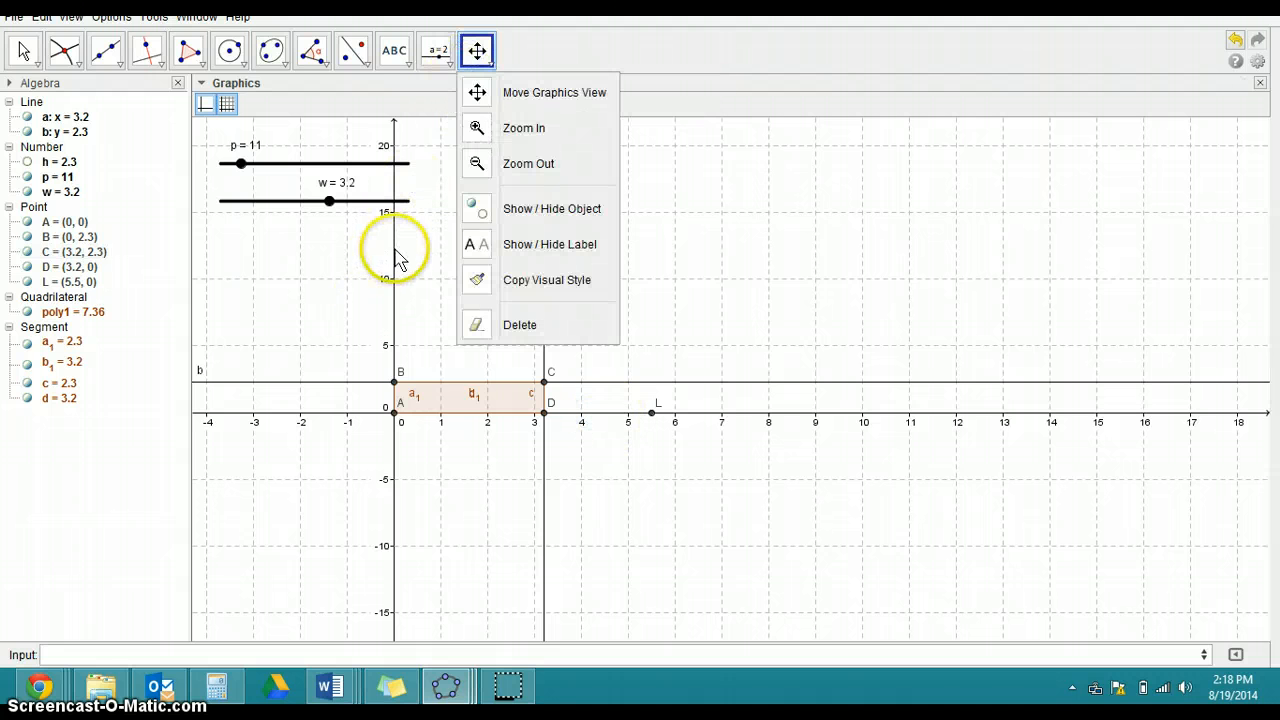
{"action": "left_click", "coordinate": [483, 92]}
{"action": "left_click_drag", "start_coordinate": [393, 238], "coordinate": [393, 346]}
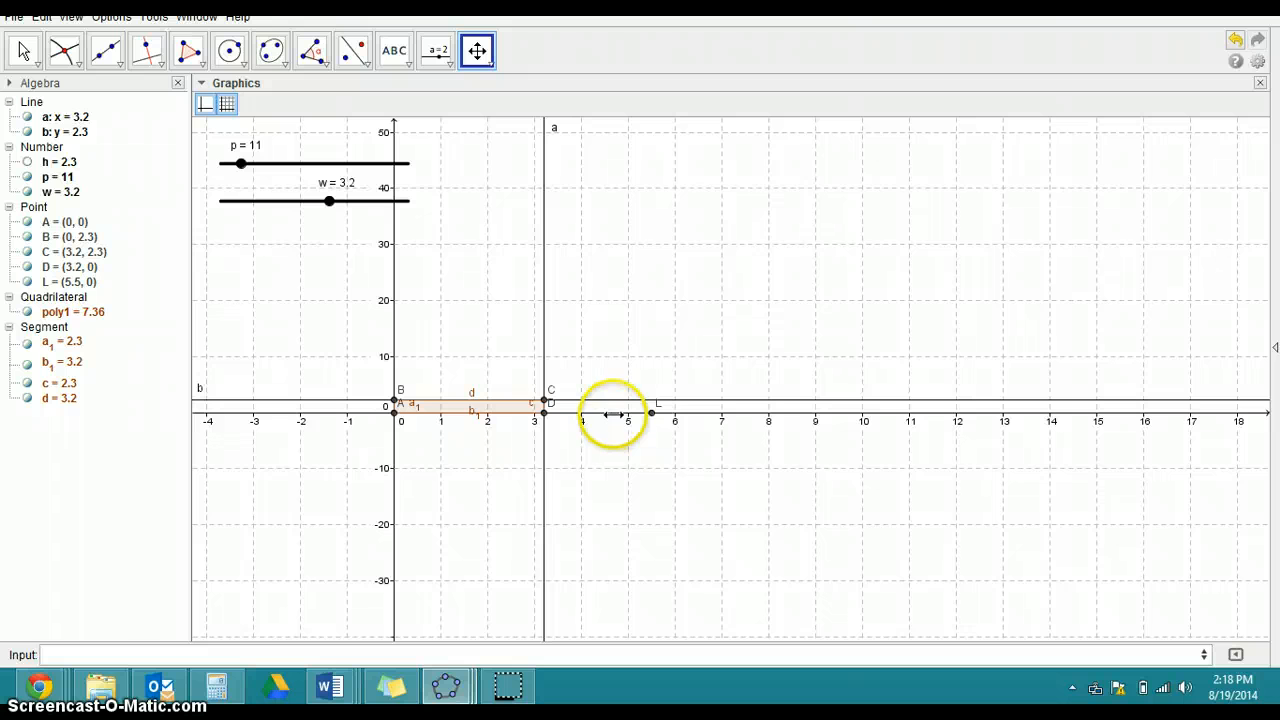
{"action": "left_click_drag", "start_coordinate": [613, 414], "coordinate": [508, 416]}
{"action": "left_click_drag", "start_coordinate": [632, 416], "coordinate": [457, 417]}
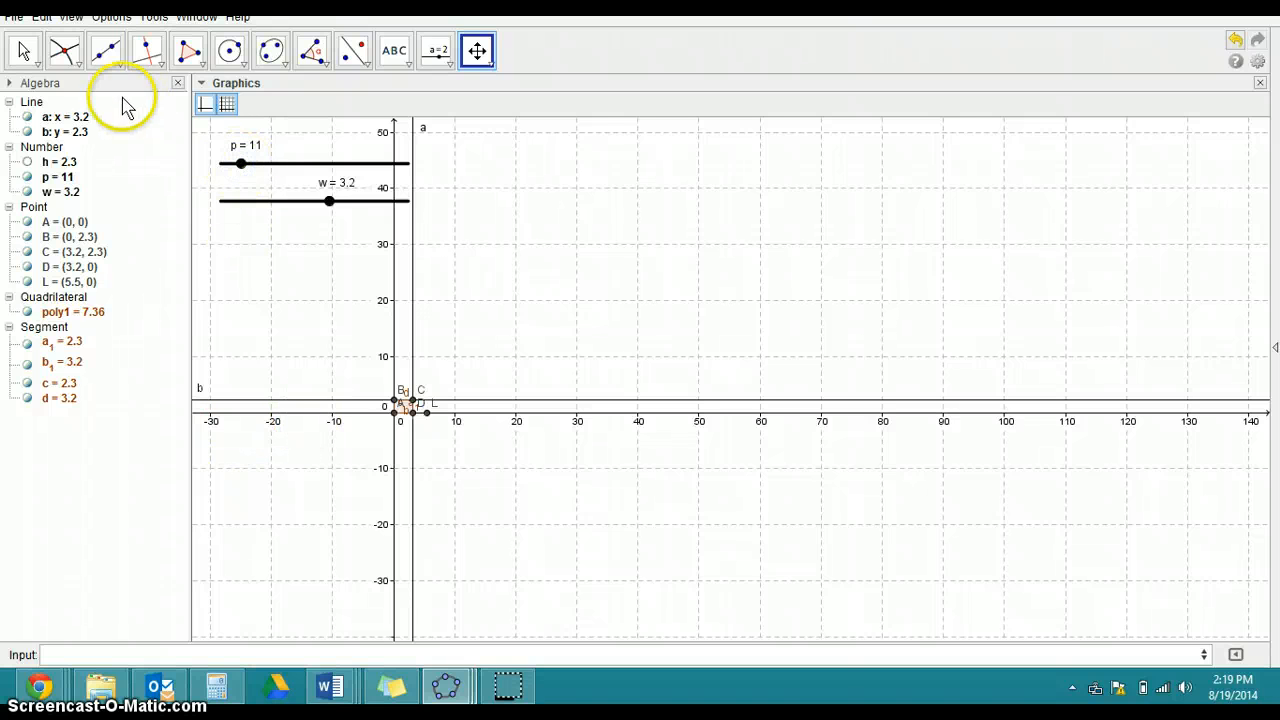
Move slider p to 100 and slider w to 20.3
{"action": "left_click", "coordinate": [26, 55]}
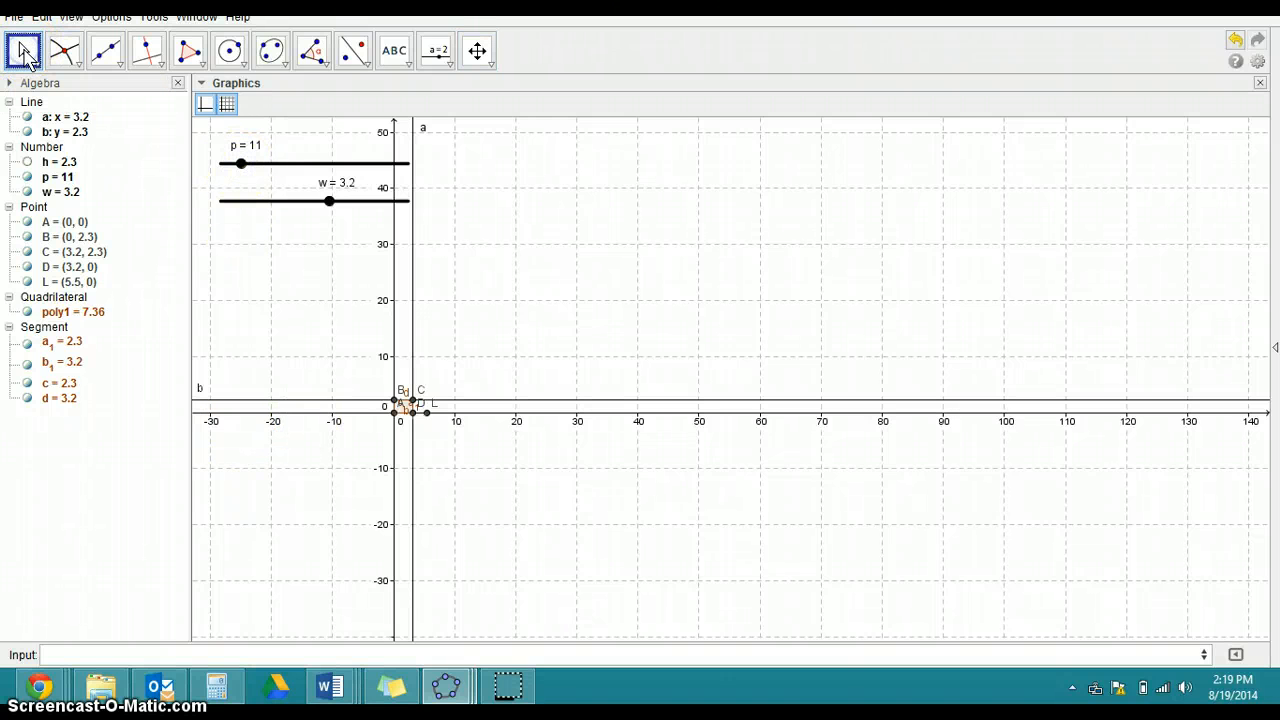
{"action": "left_click_drag", "start_coordinate": [241, 164], "coordinate": [410, 182]}
{"action": "left_click_drag", "start_coordinate": [232, 201], "coordinate": [300, 230]}
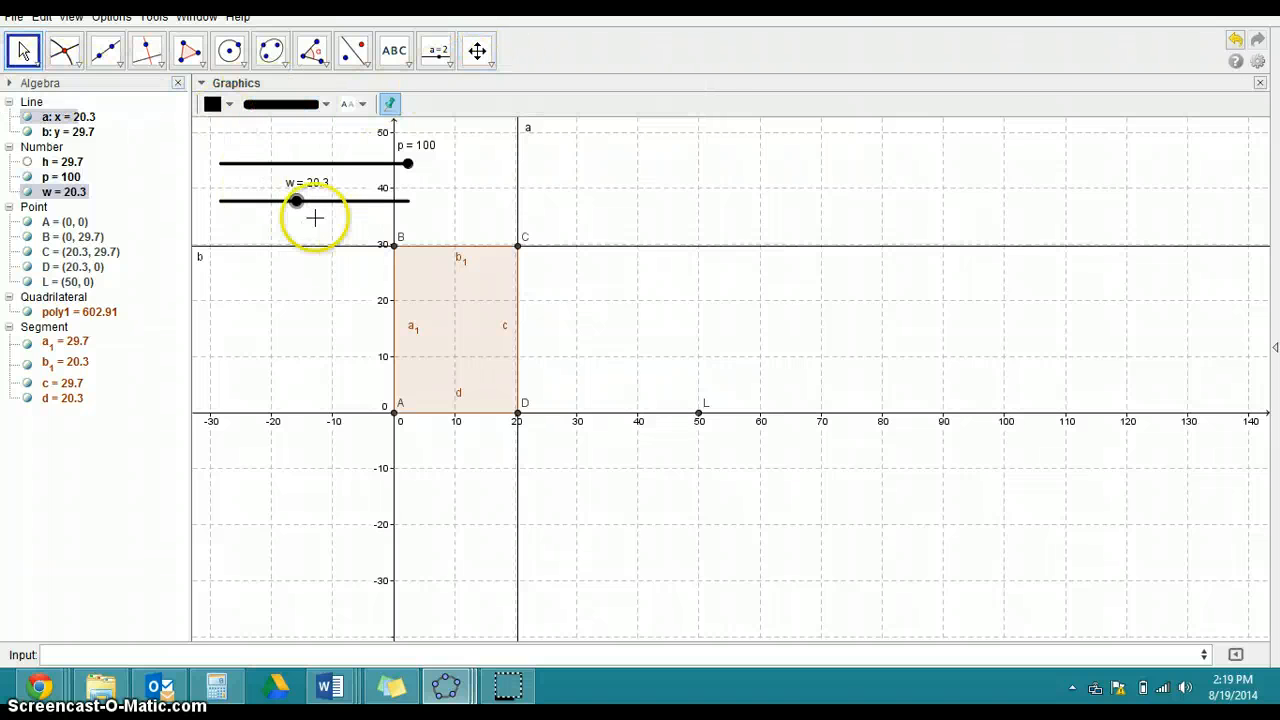
Hide the grid and the coordinate axes in the graphics view
{"action": "left_click", "coordinate": [551, 199]}
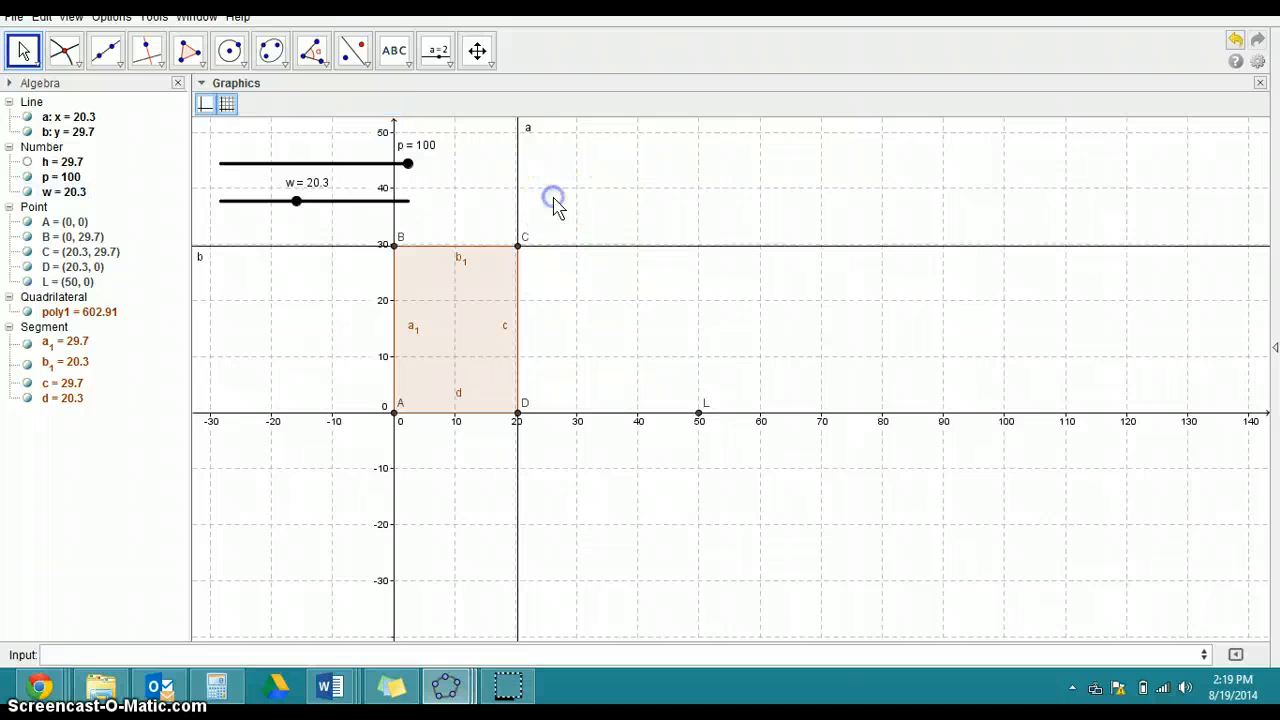
{"action": "left_click", "coordinate": [228, 105]}
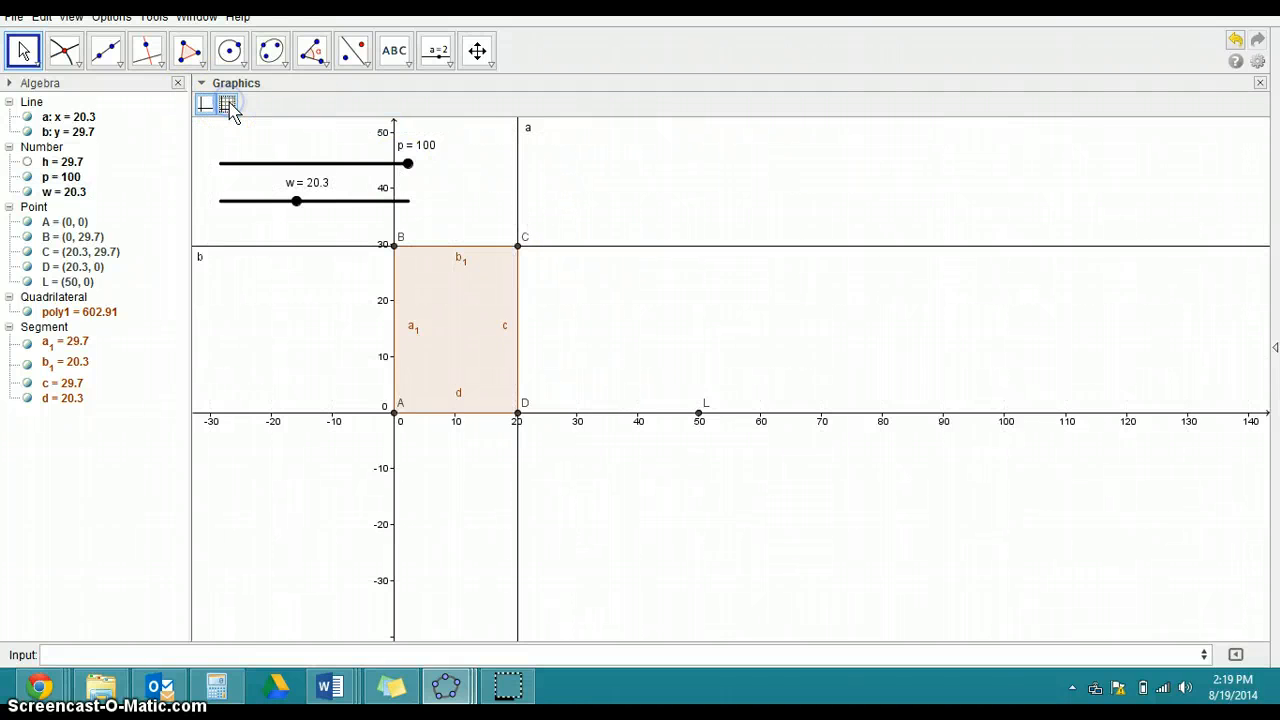
{"action": "left_click", "coordinate": [205, 105]}
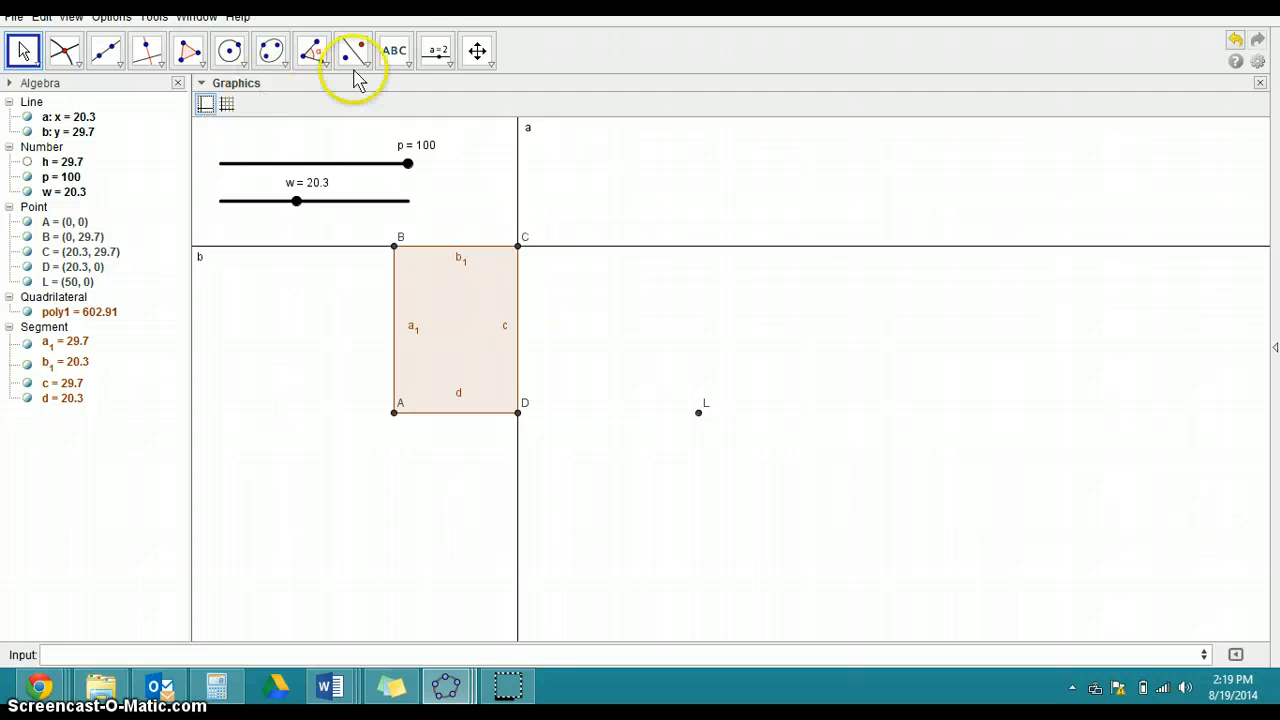
{"action": "left_click", "coordinate": [284, 163]}
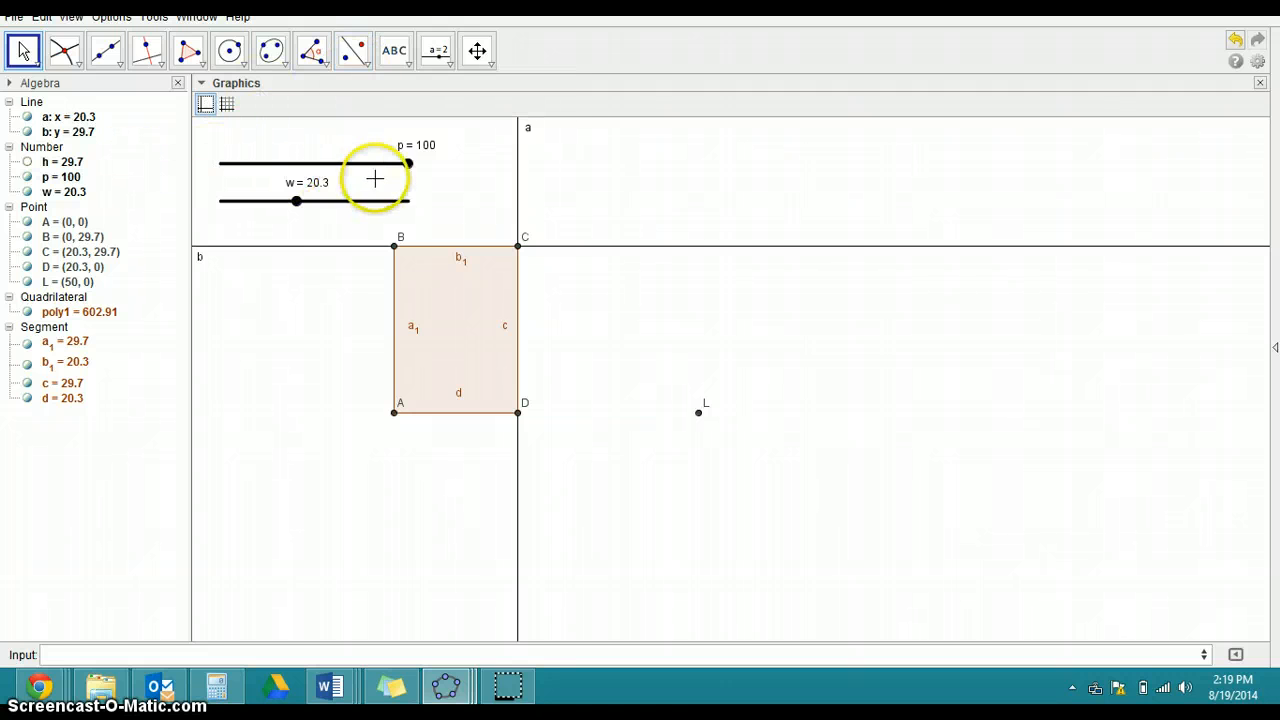
Hide point L from the graphics view
{"action": "left_click", "coordinate": [100, 253]}
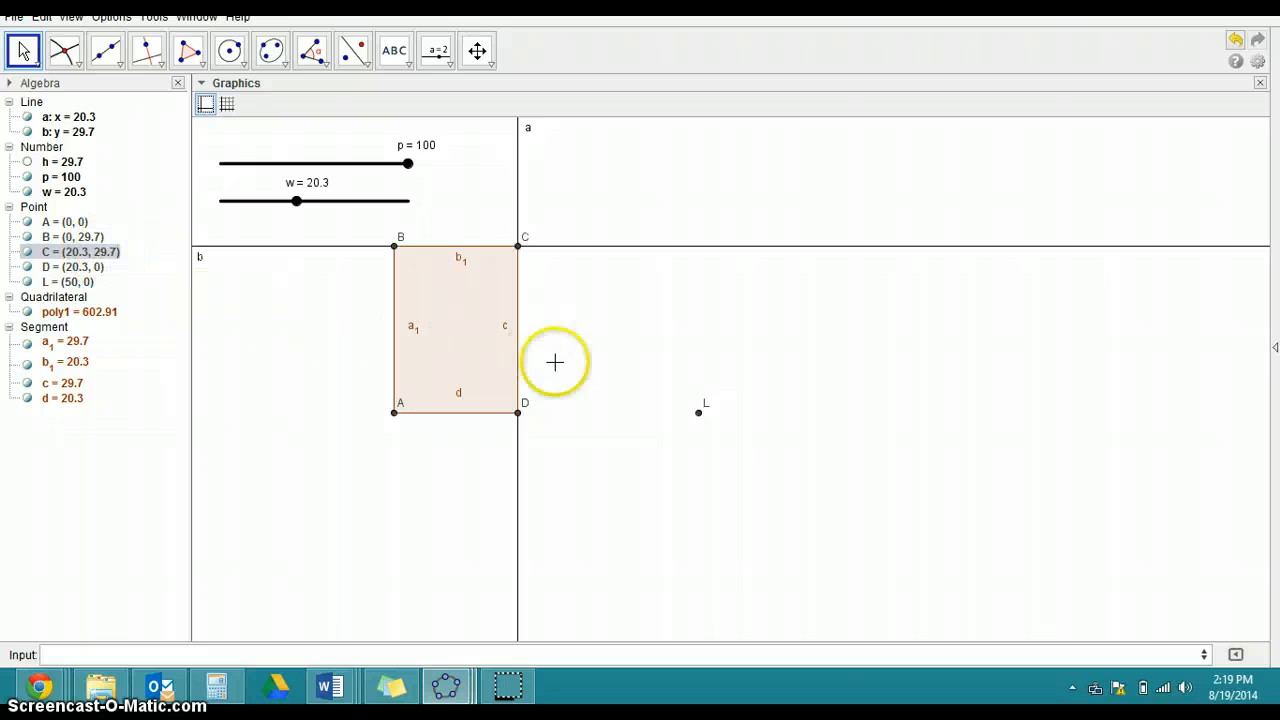
{"action": "left_click", "coordinate": [52, 240]}
{"action": "left_click", "coordinate": [30, 283]}
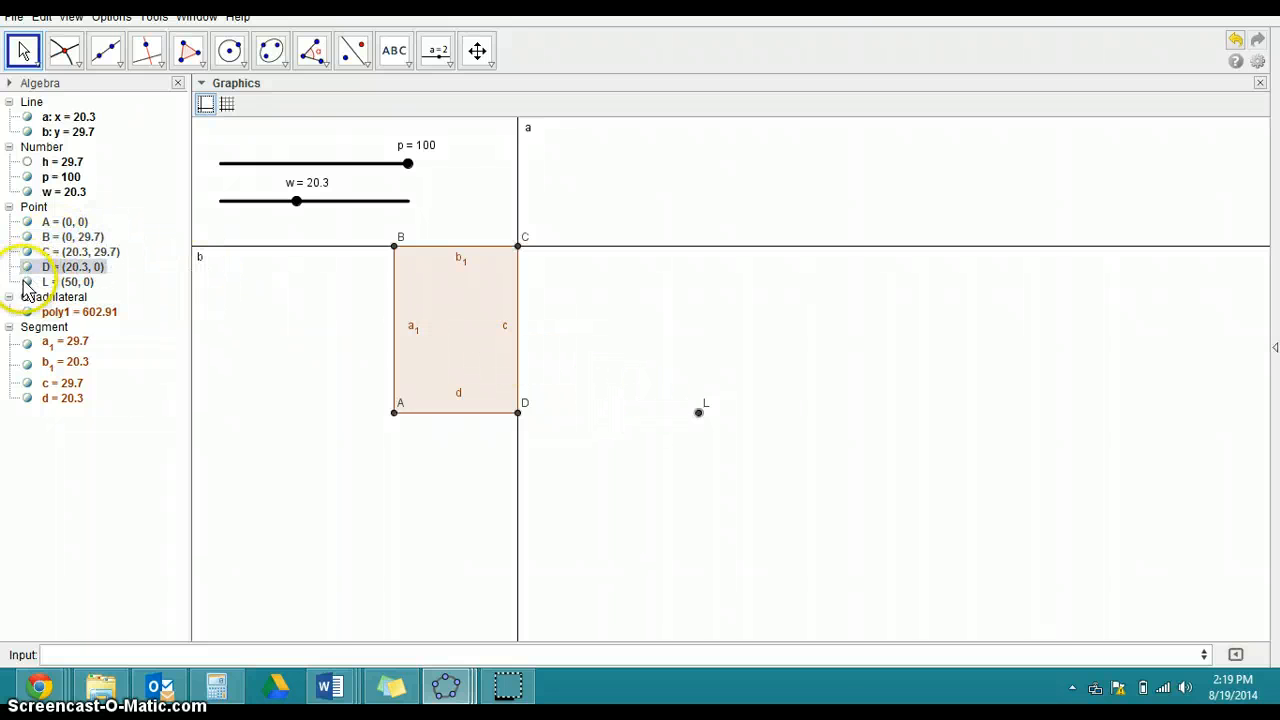
{"action": "left_click", "coordinate": [28, 283]}
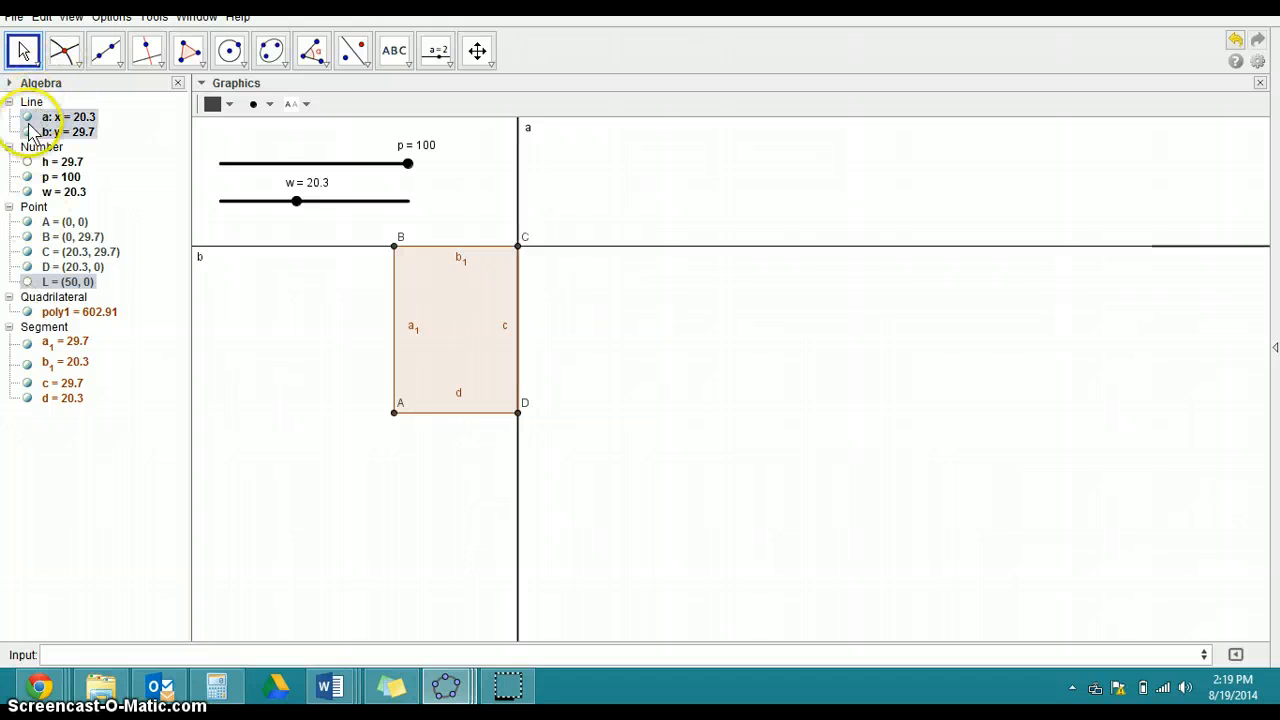
{"action": "left_click", "coordinate": [75, 118]}
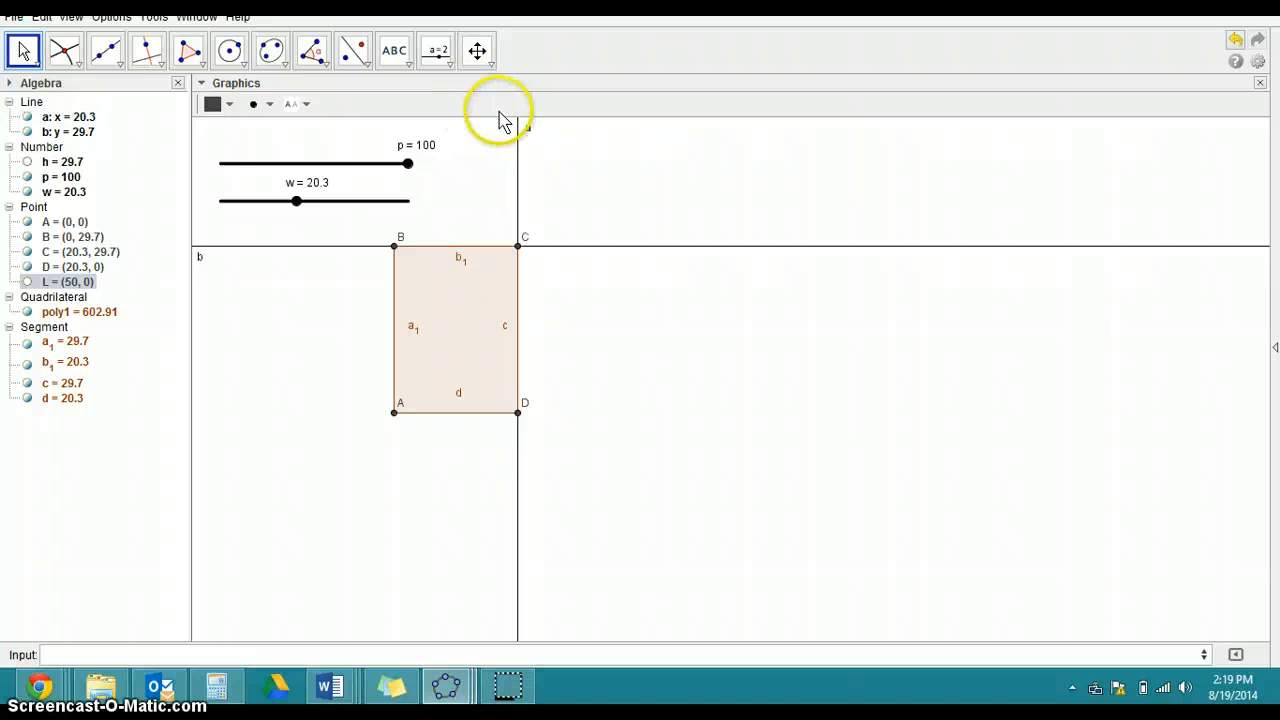
Hide construction lines a and b from the graphics view
{"action": "left_click", "coordinate": [27, 117]}
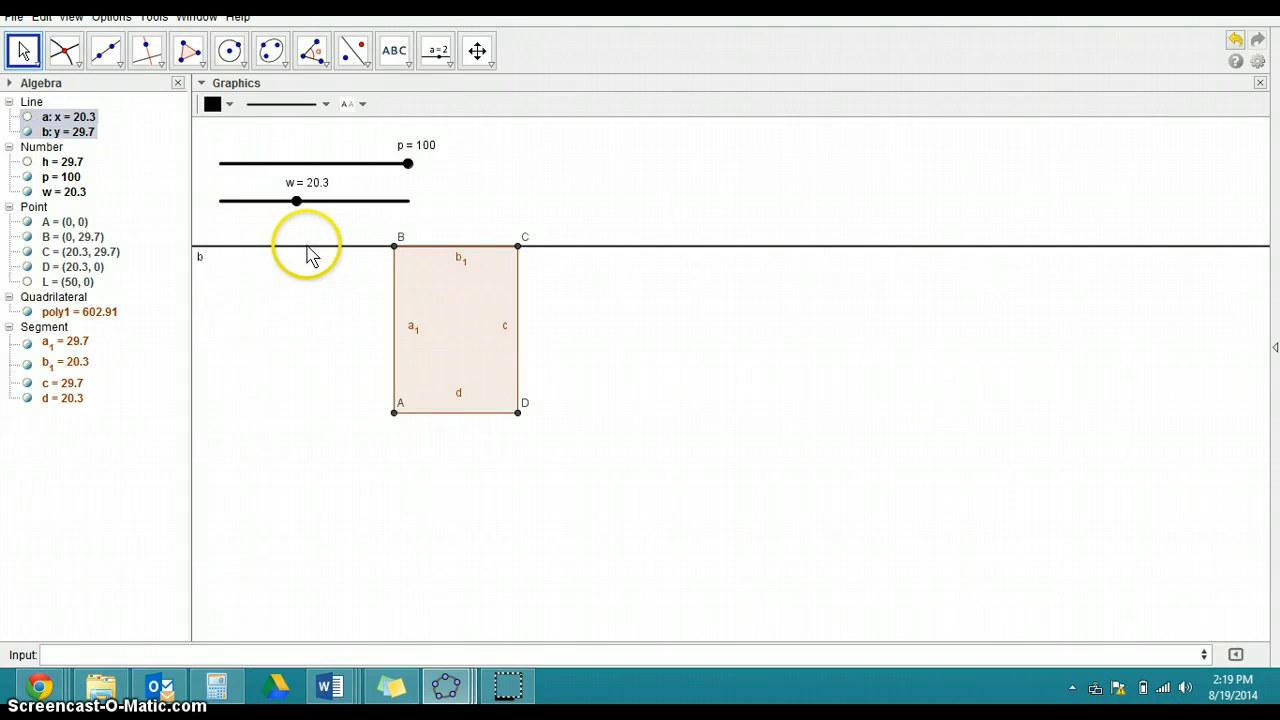
{"action": "left_click", "coordinate": [28, 132]}
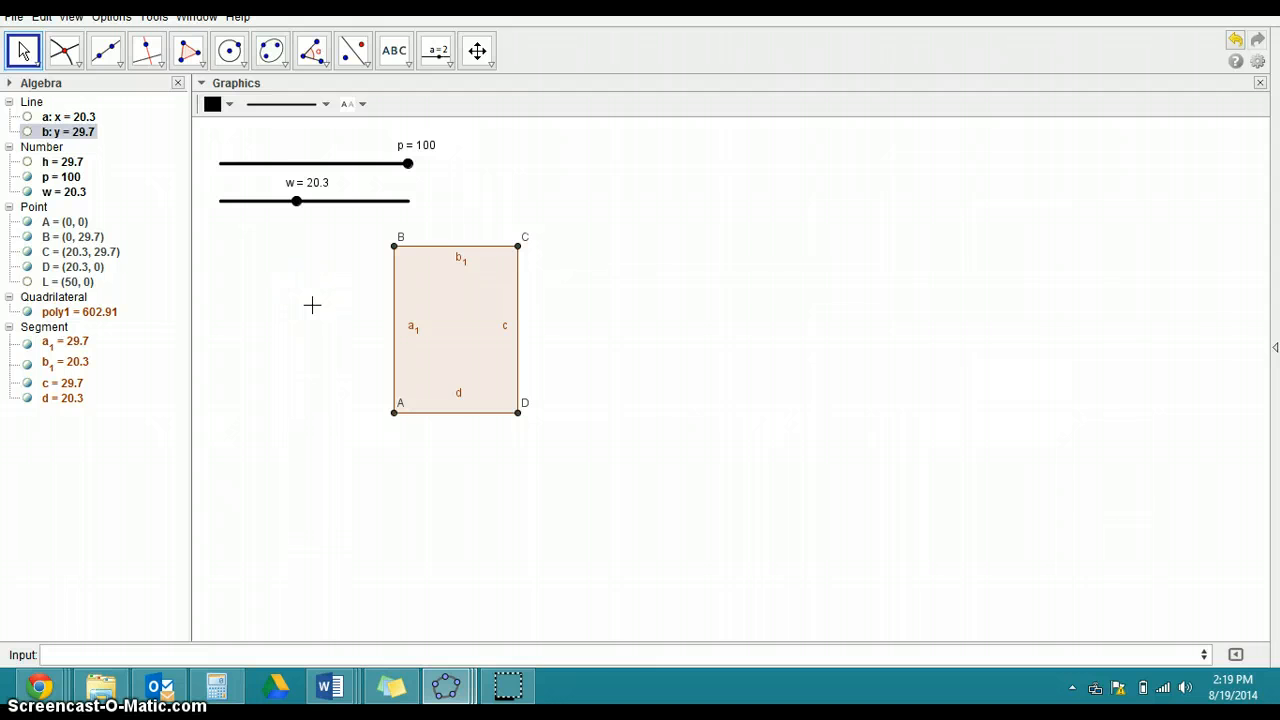
{"action": "left_click", "coordinate": [334, 354]}
{"action": "left_click", "coordinate": [412, 150]}
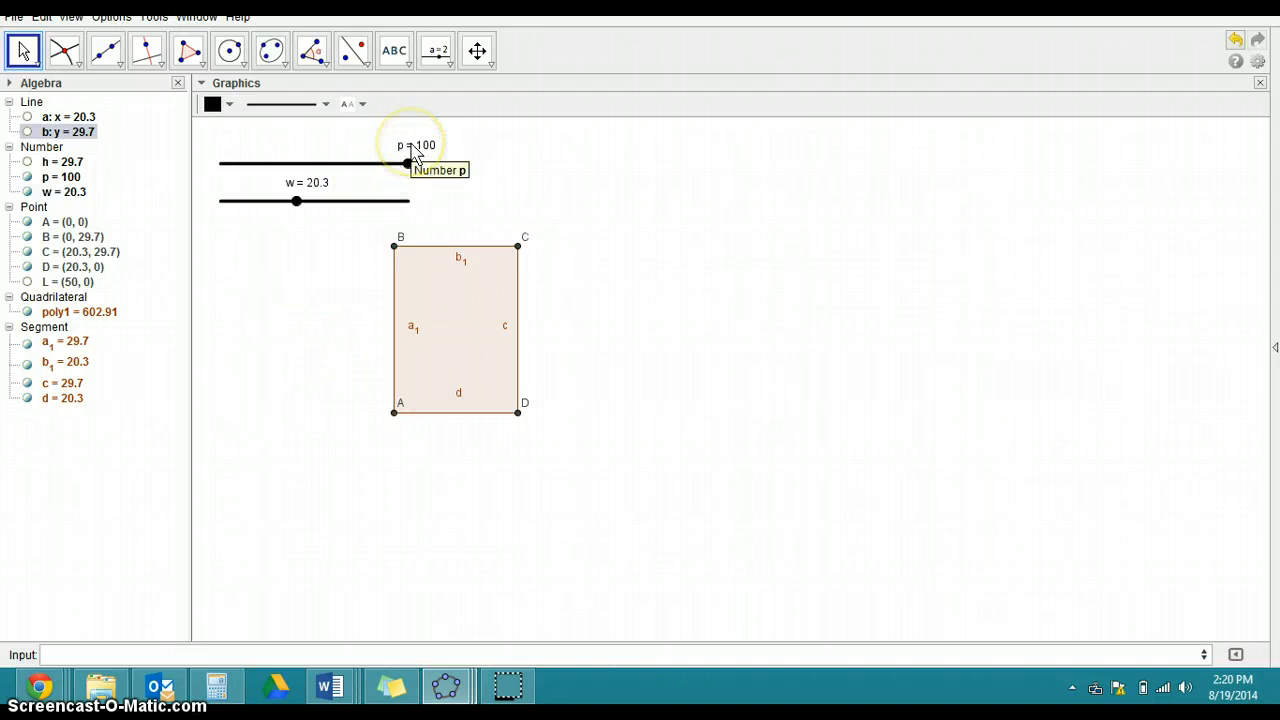
{"action": "right_click", "coordinate": [412, 150]}
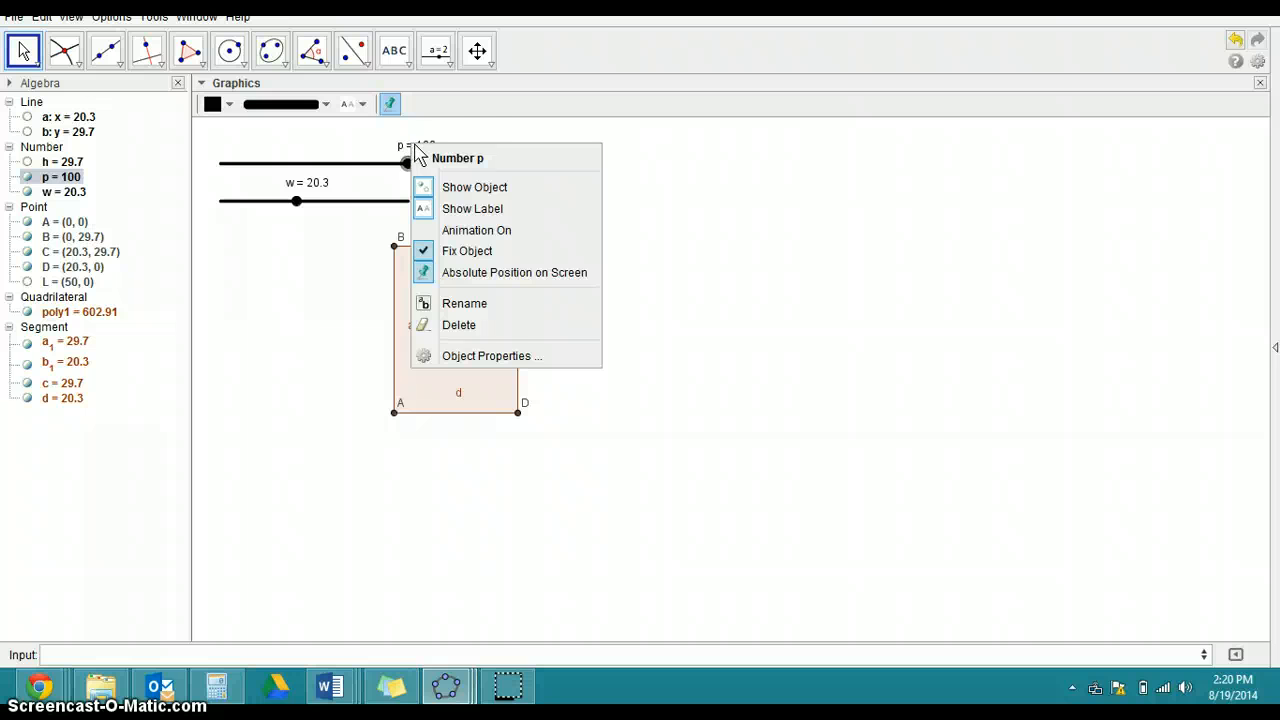
{"action": "left_click", "coordinate": [467, 206]}
{"action": "left_click", "coordinate": [279, 199]}
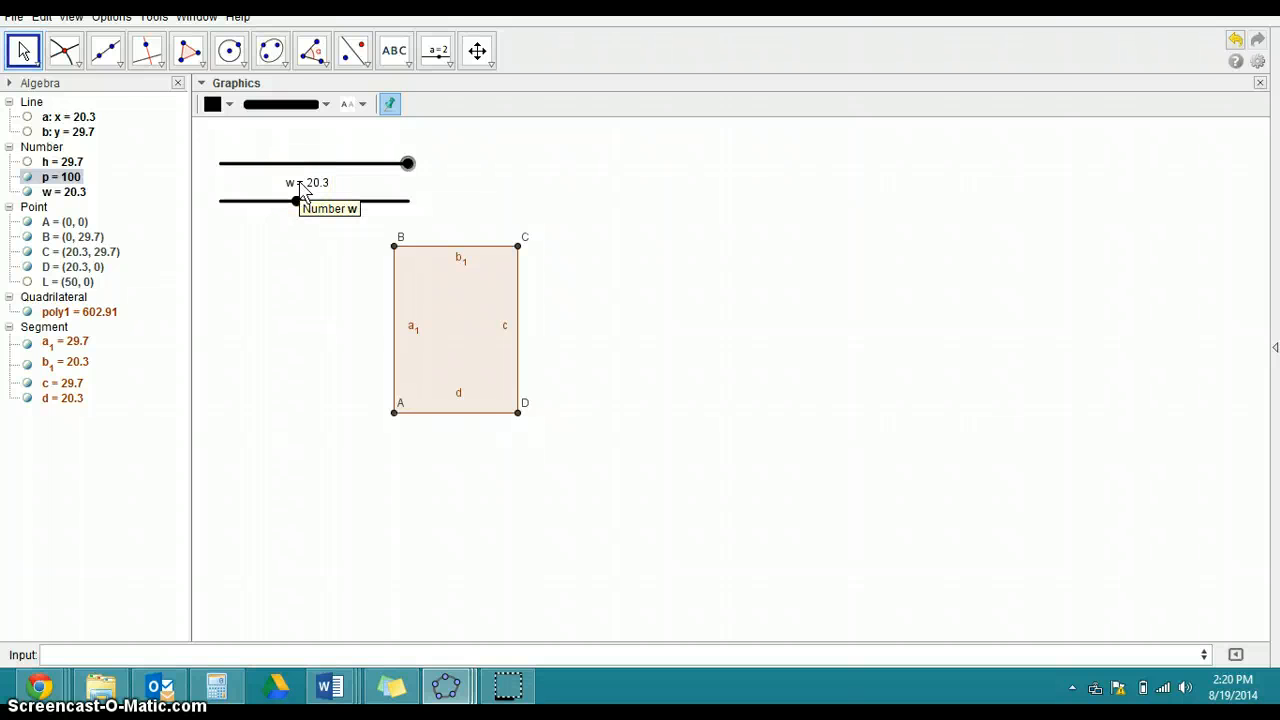
{"action": "right_click", "coordinate": [302, 188]}
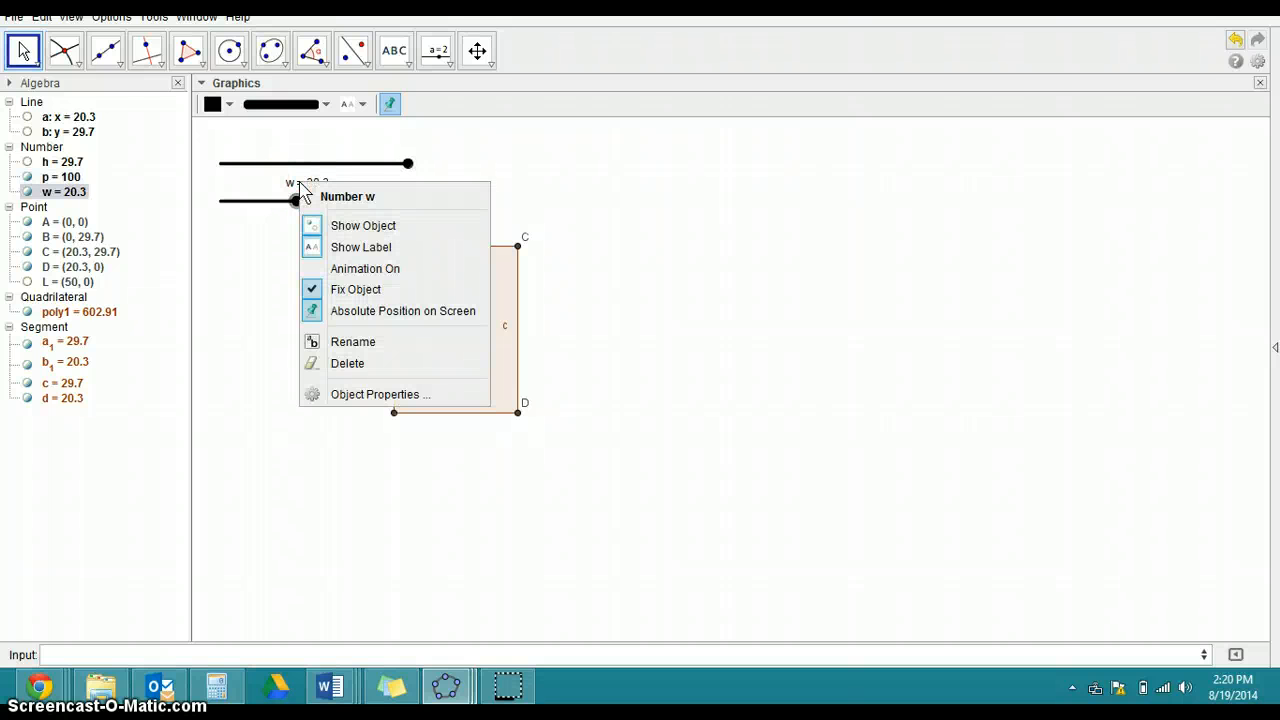
{"action": "left_click", "coordinate": [292, 148]}
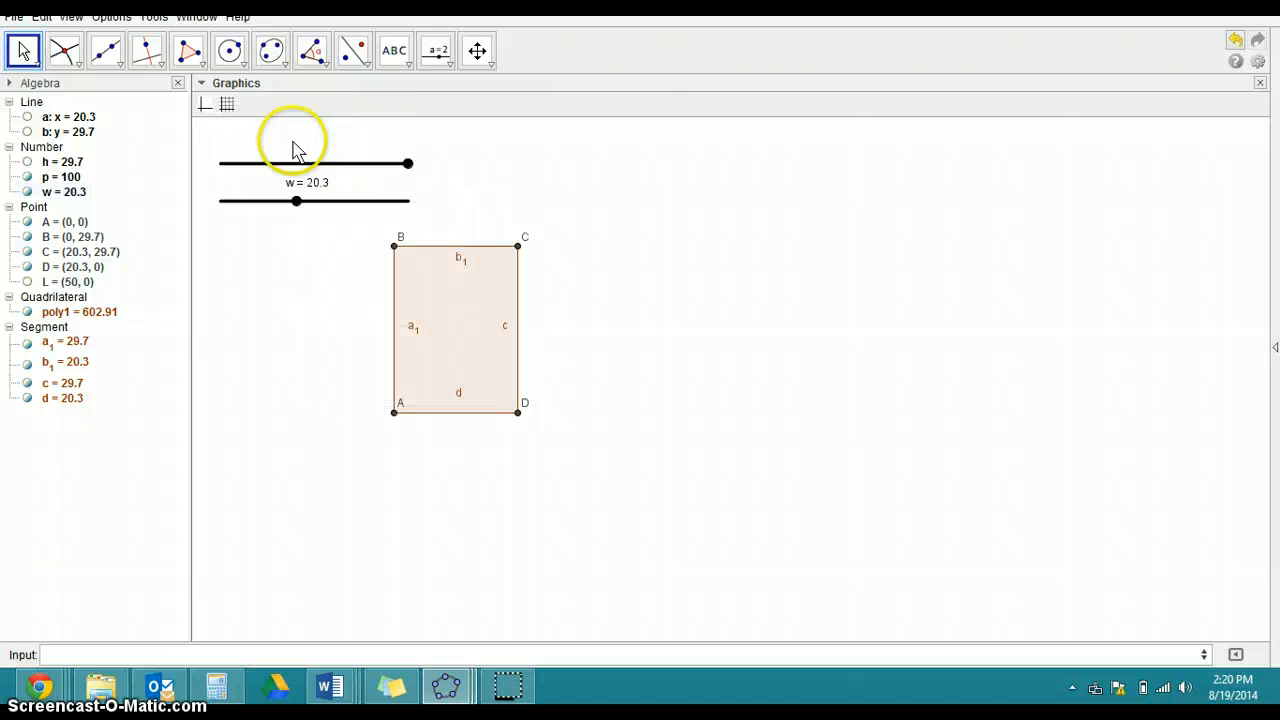
{"action": "left_click", "coordinate": [436, 50]}
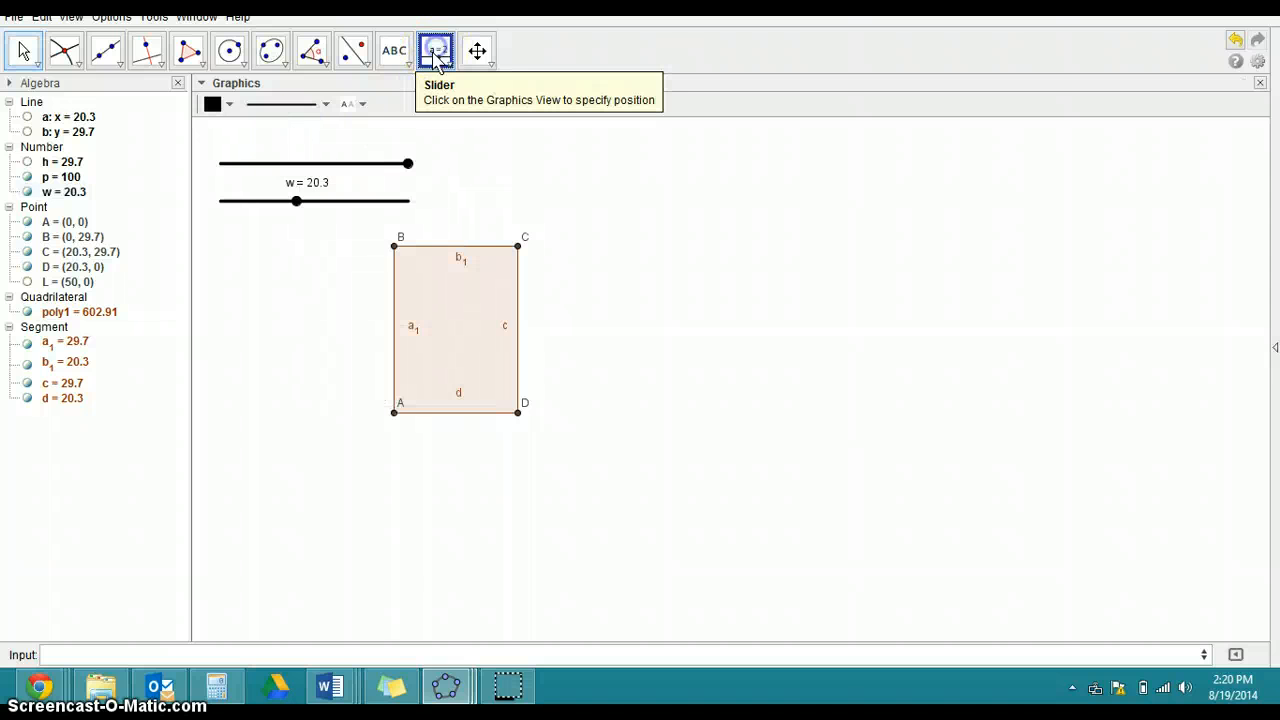
{"action": "right_click", "coordinate": [321, 166]}
{"action": "left_click", "coordinate": [360, 231]}
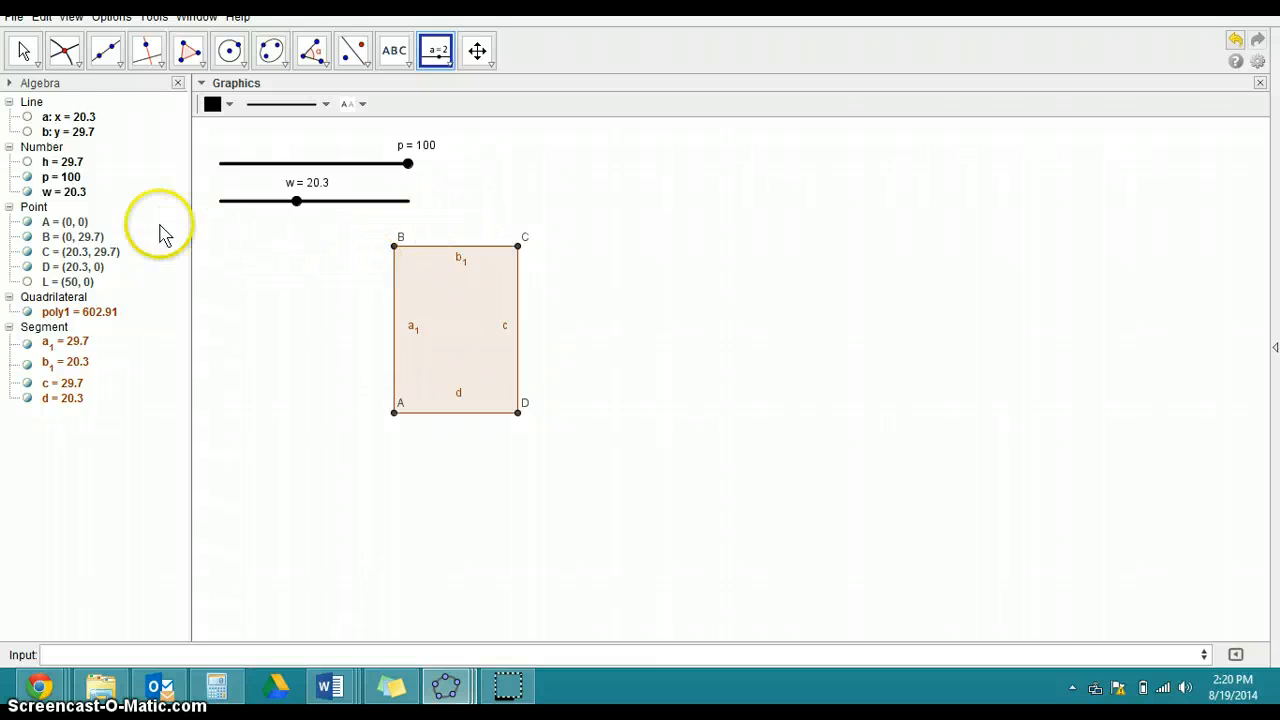
{"action": "left_click", "coordinate": [24, 51]}
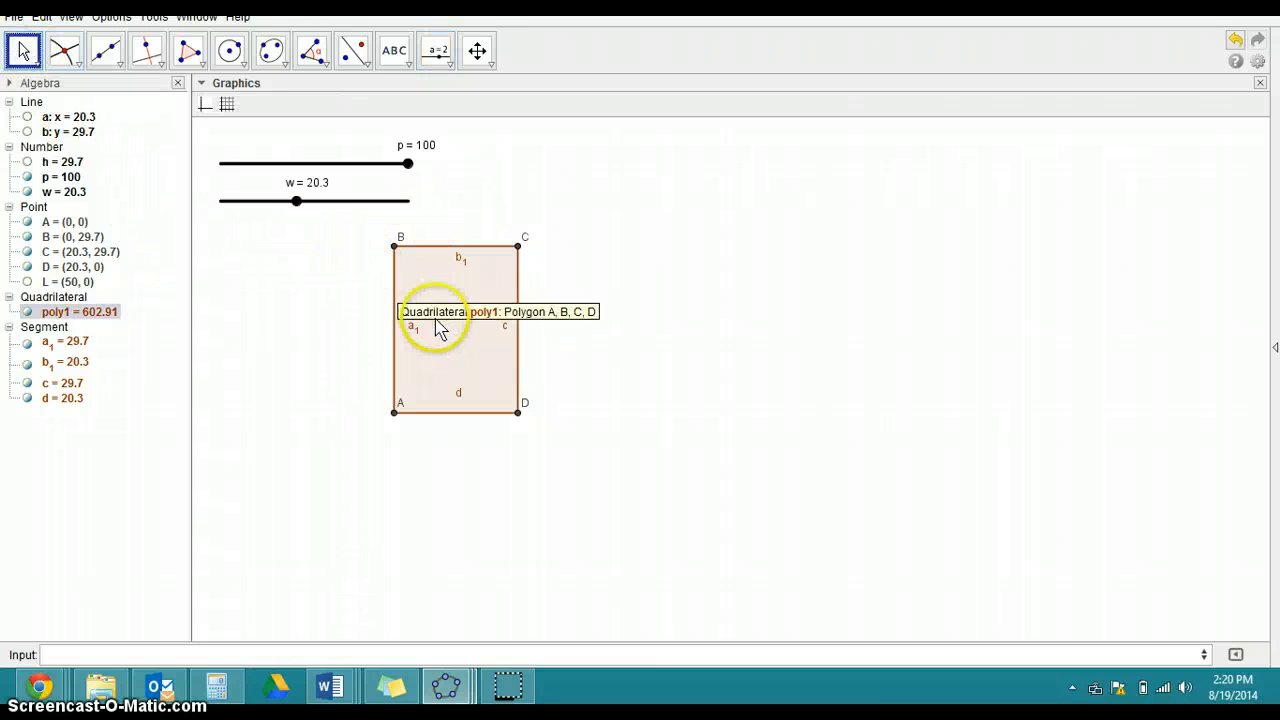
Move the labels of segments a₁ and d outside the rectangle, and hide the labels of segments c and b₁
{"action": "left_click", "coordinate": [386, 333]}
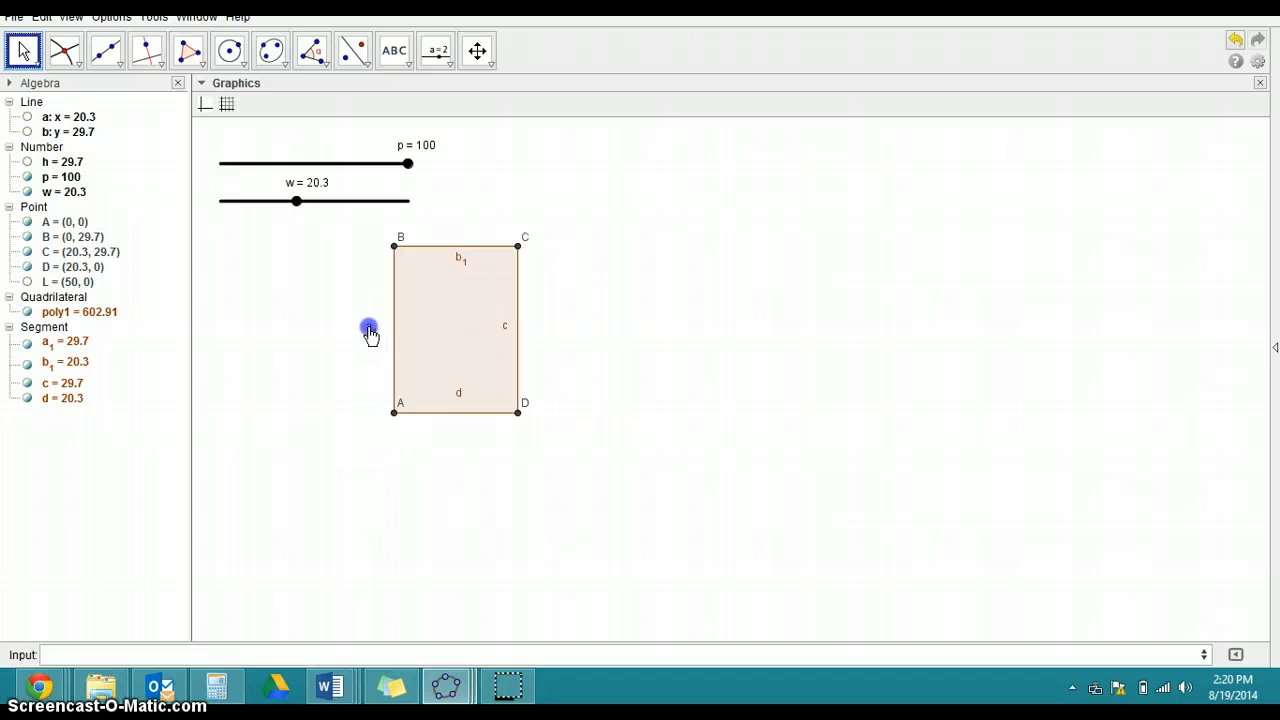
{"action": "left_click", "coordinate": [456, 395]}
{"action": "right_click", "coordinate": [506, 333]}
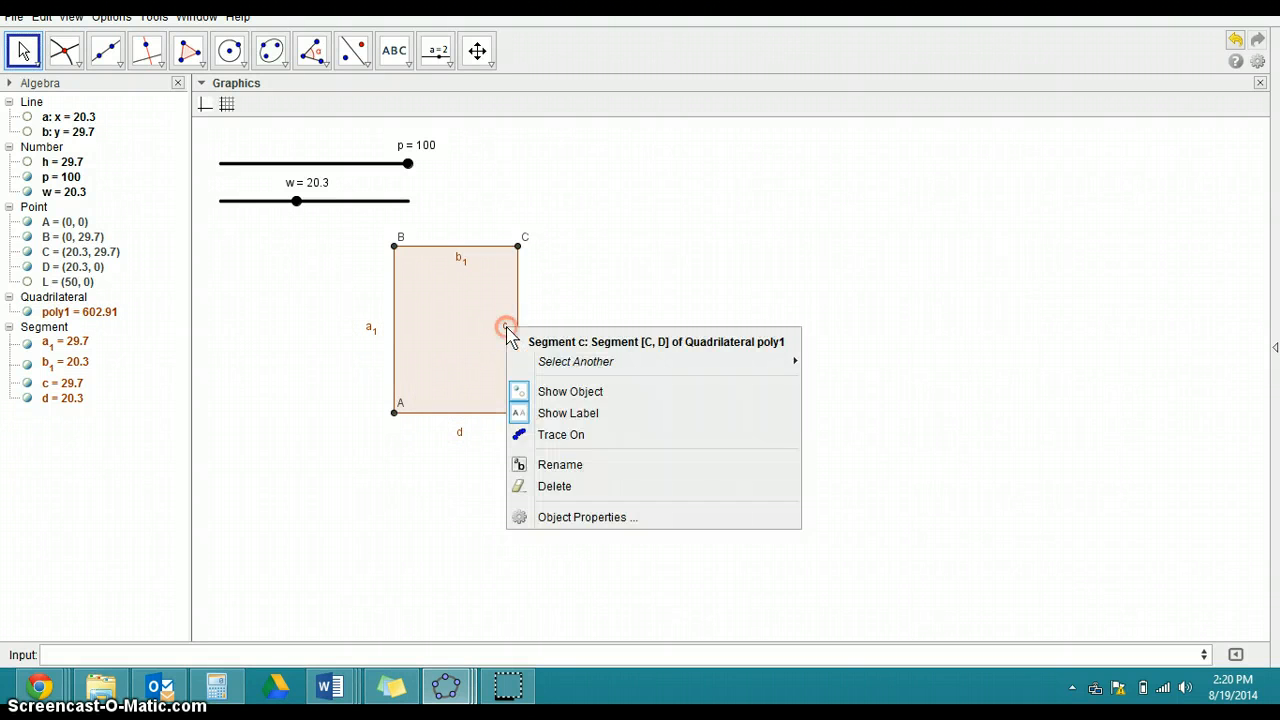
{"action": "left_click", "coordinate": [541, 411]}
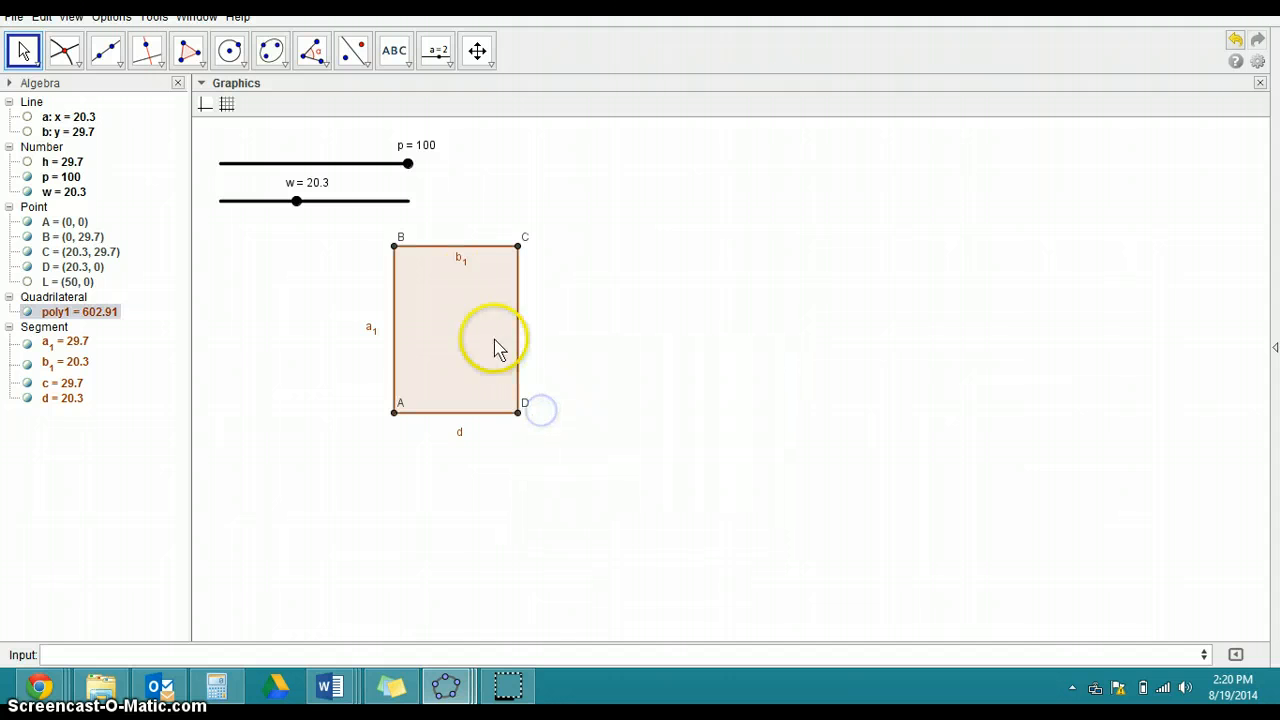
{"action": "left_click", "coordinate": [460, 262]}
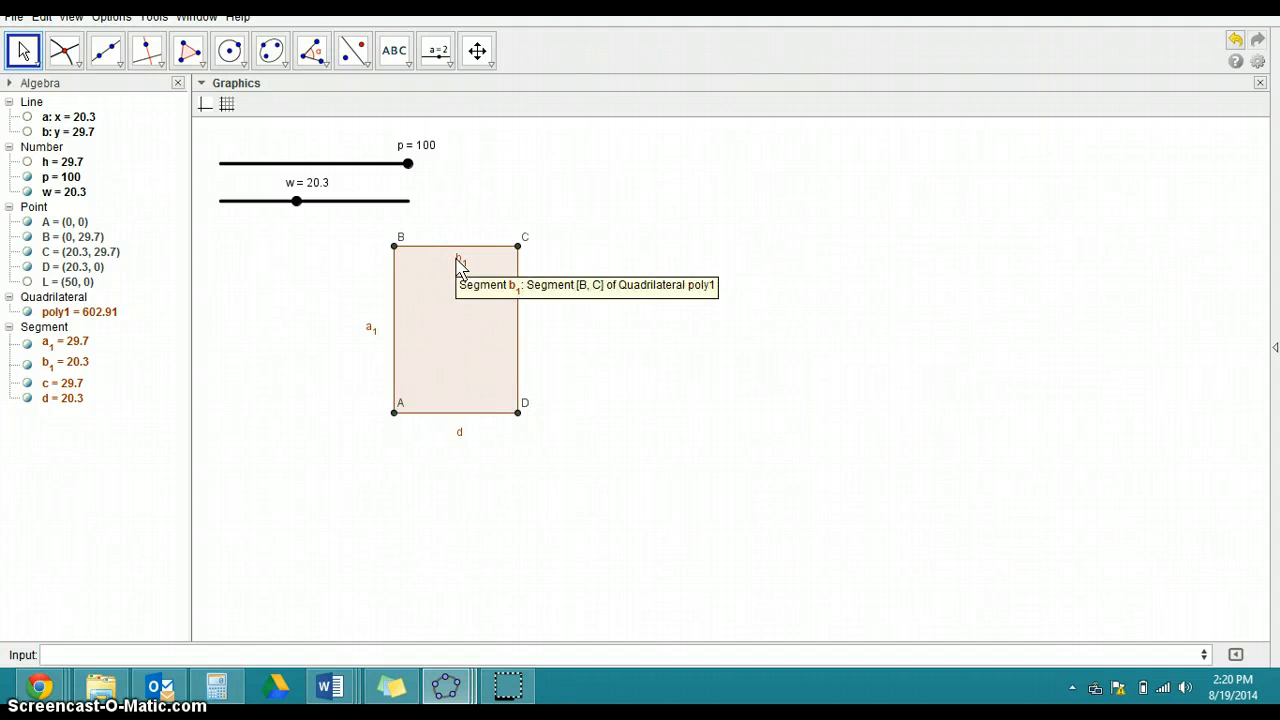
{"action": "right_click", "coordinate": [457, 258]}
{"action": "left_click", "coordinate": [484, 351]}
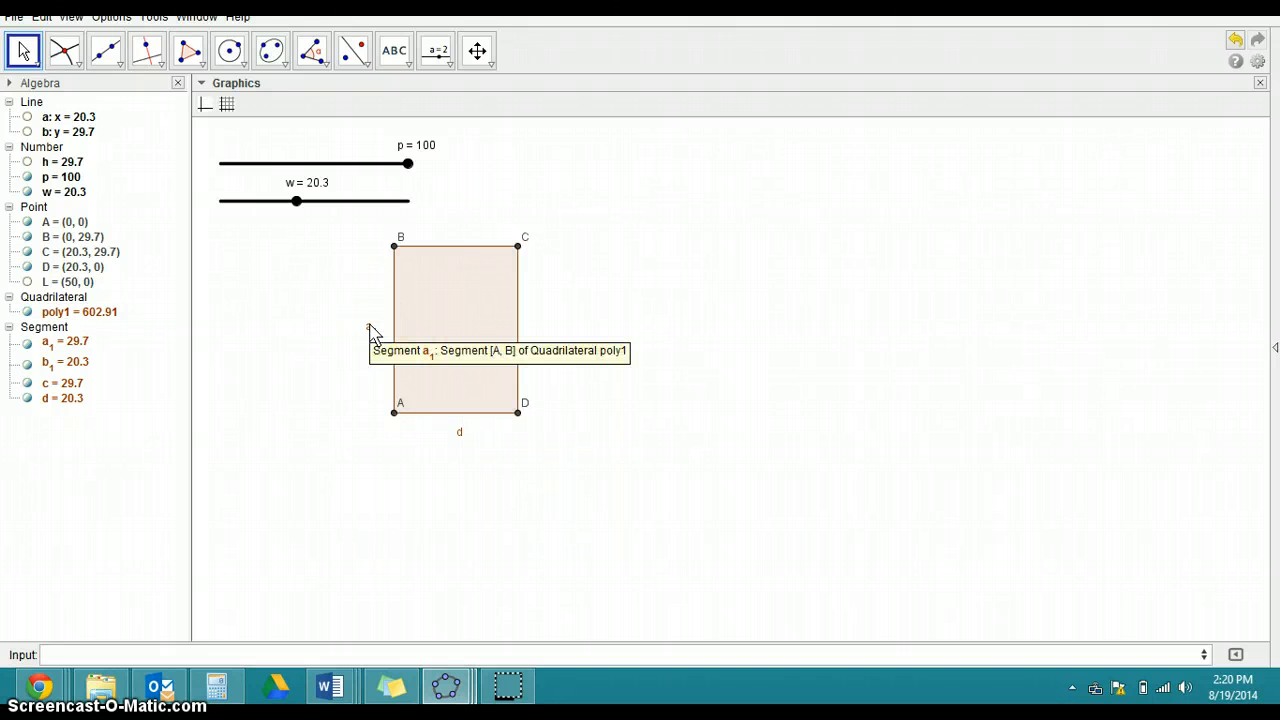
Set the label of segment a₁ (side AB) to show its value instead of its name
{"action": "right_click", "coordinate": [370, 330]}
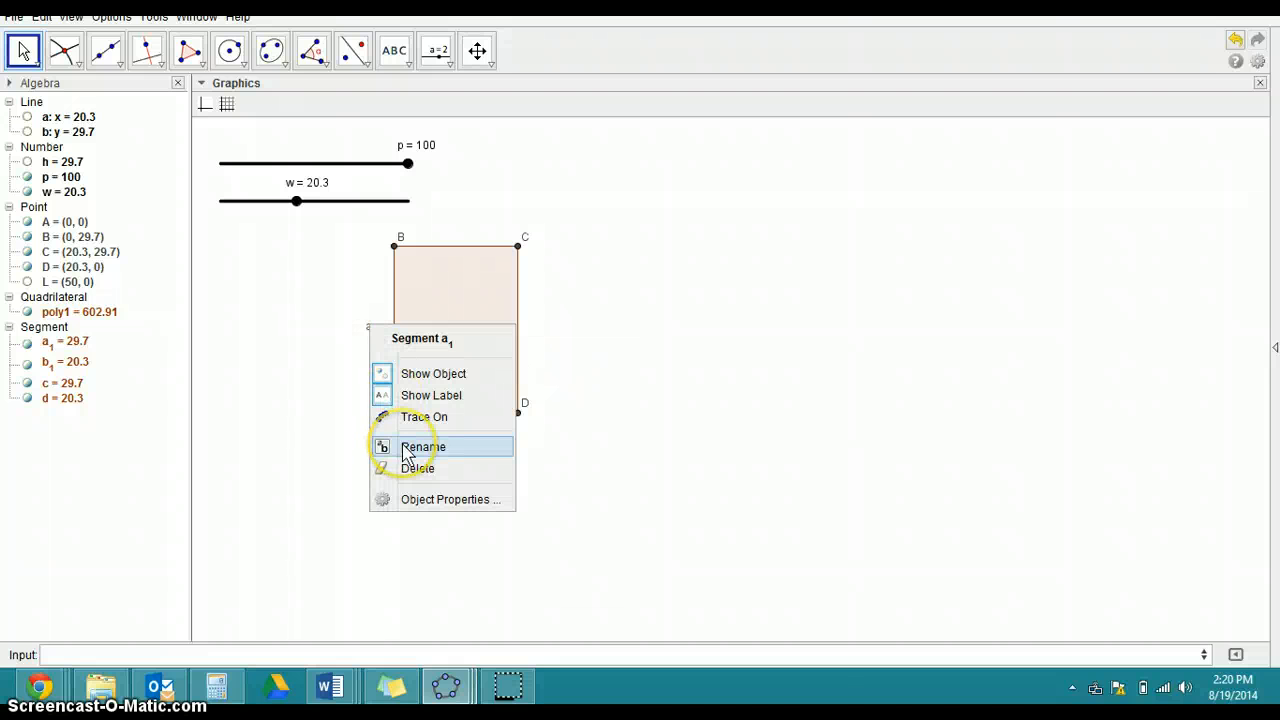
{"action": "left_click", "coordinate": [414, 499]}
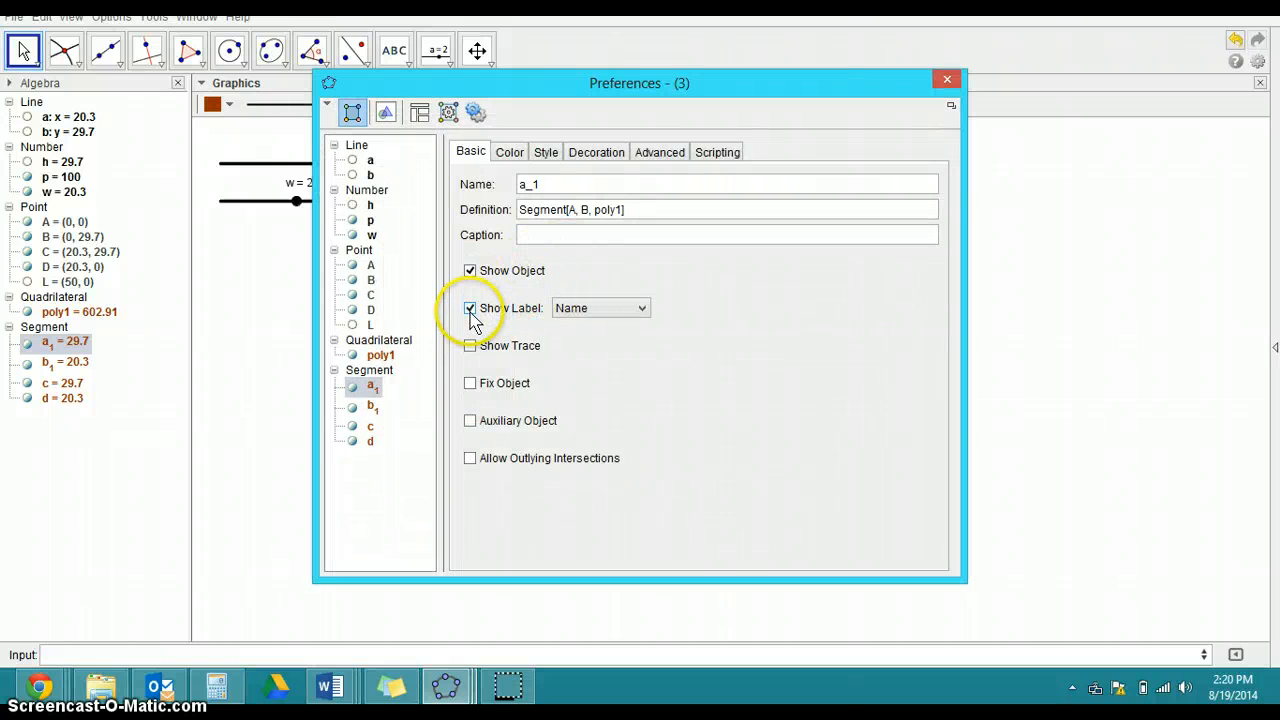
{"action": "left_click", "coordinate": [596, 310]}
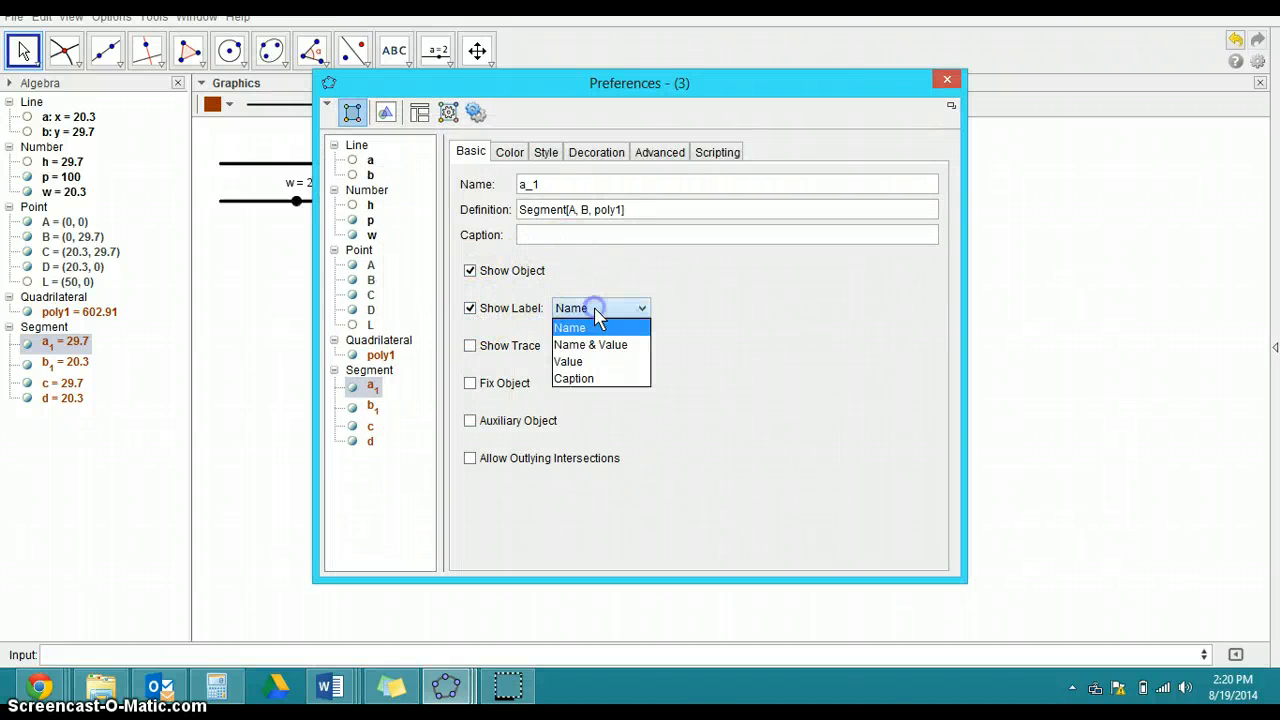
{"action": "left_click", "coordinate": [578, 366]}
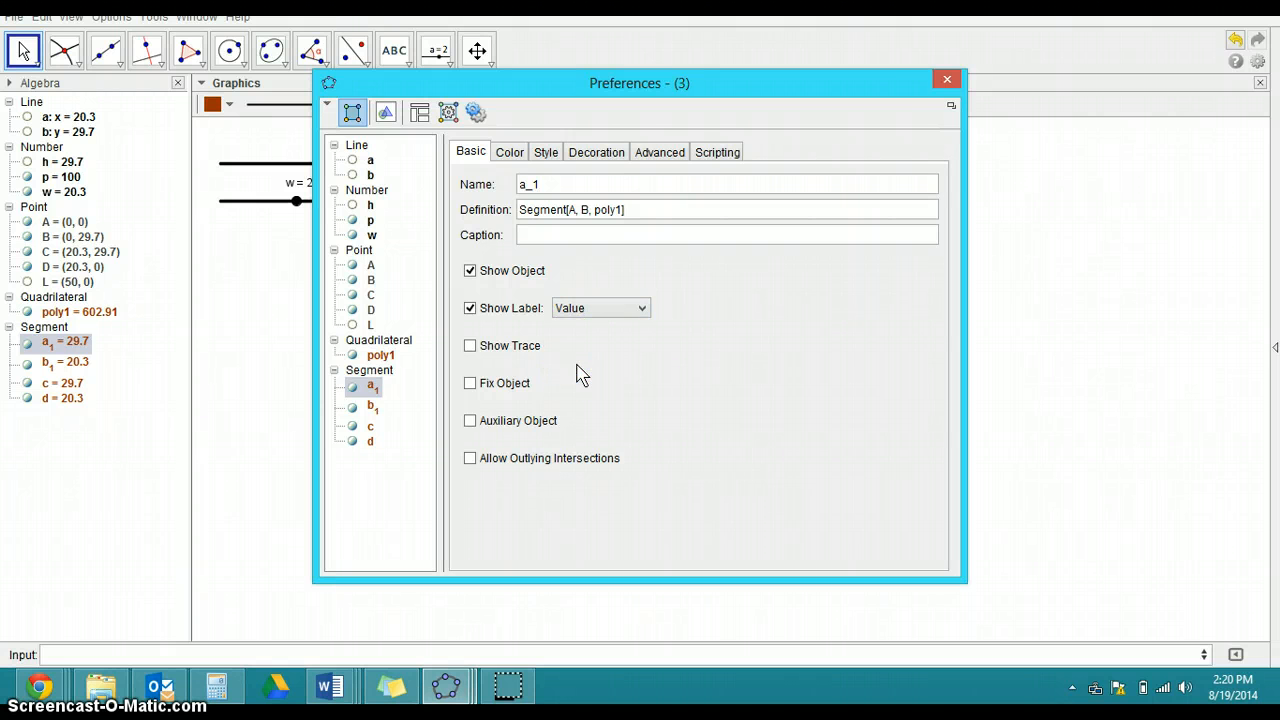
{"action": "left_click", "coordinate": [947, 79]}
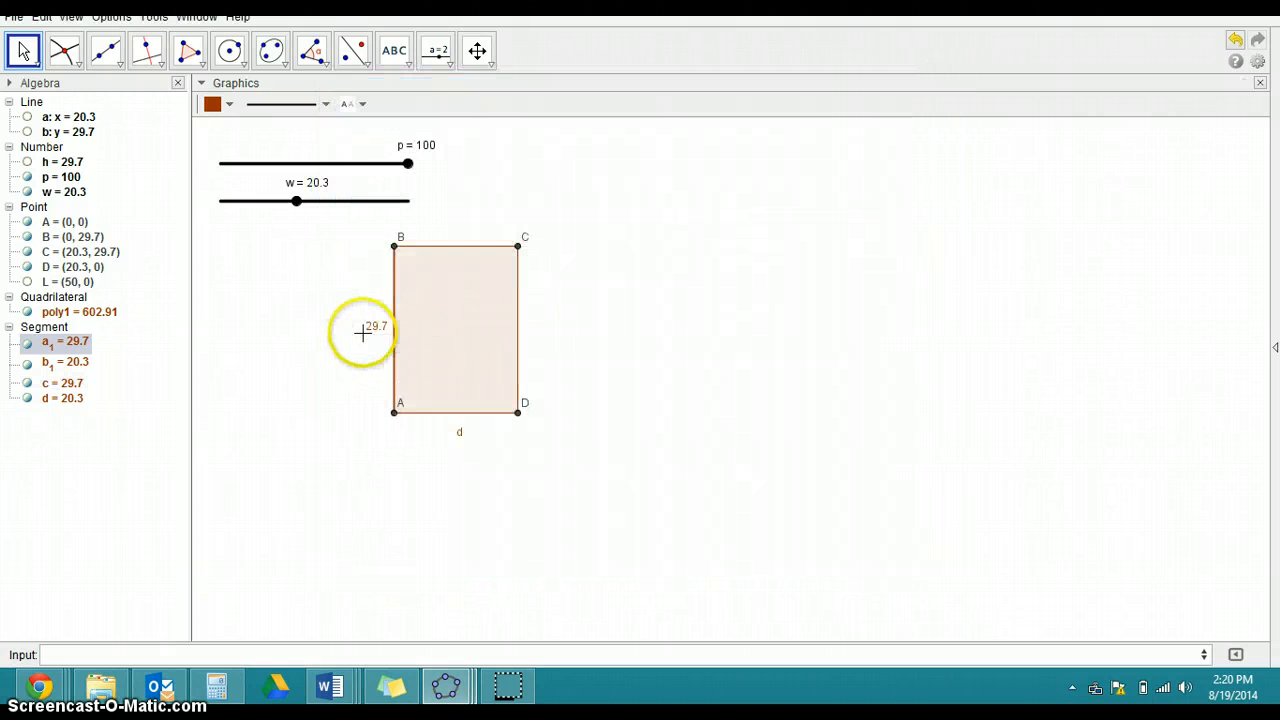
Set the label of segment d (side DA) to show its value instead of its name
{"action": "right_click", "coordinate": [460, 438]}
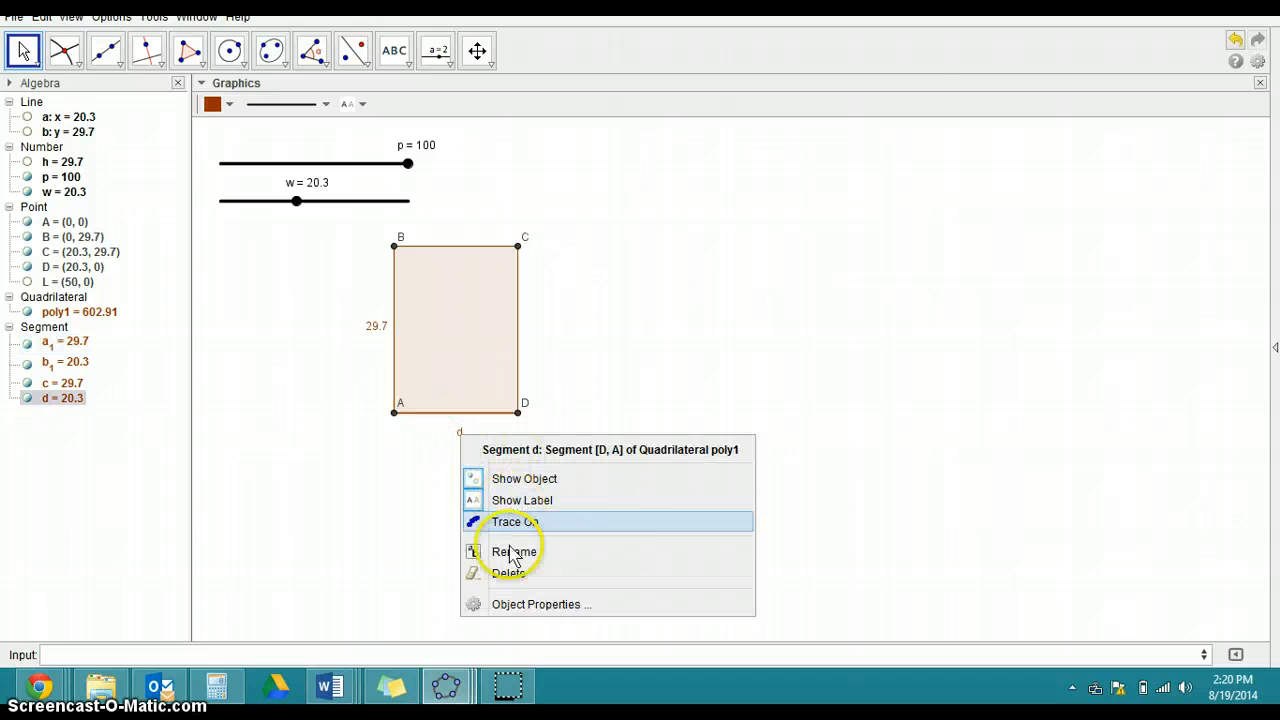
{"action": "left_click", "coordinate": [510, 605]}
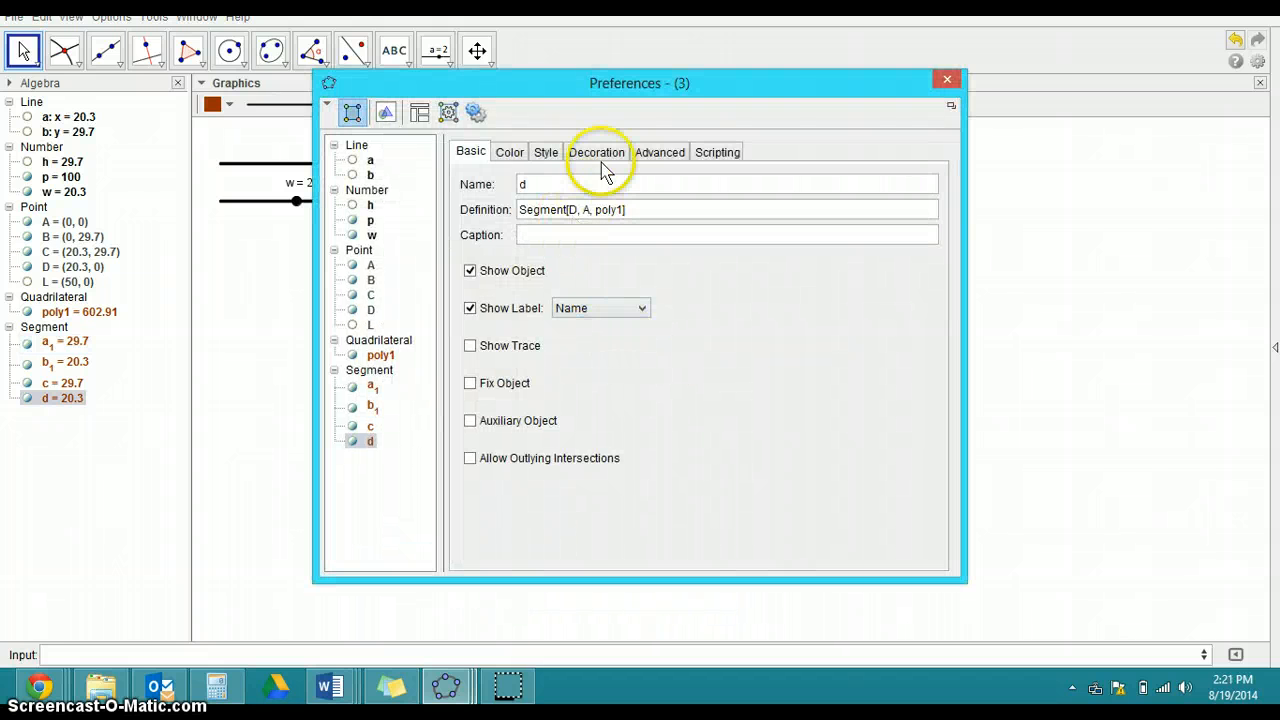
{"action": "left_click", "coordinate": [600, 310]}
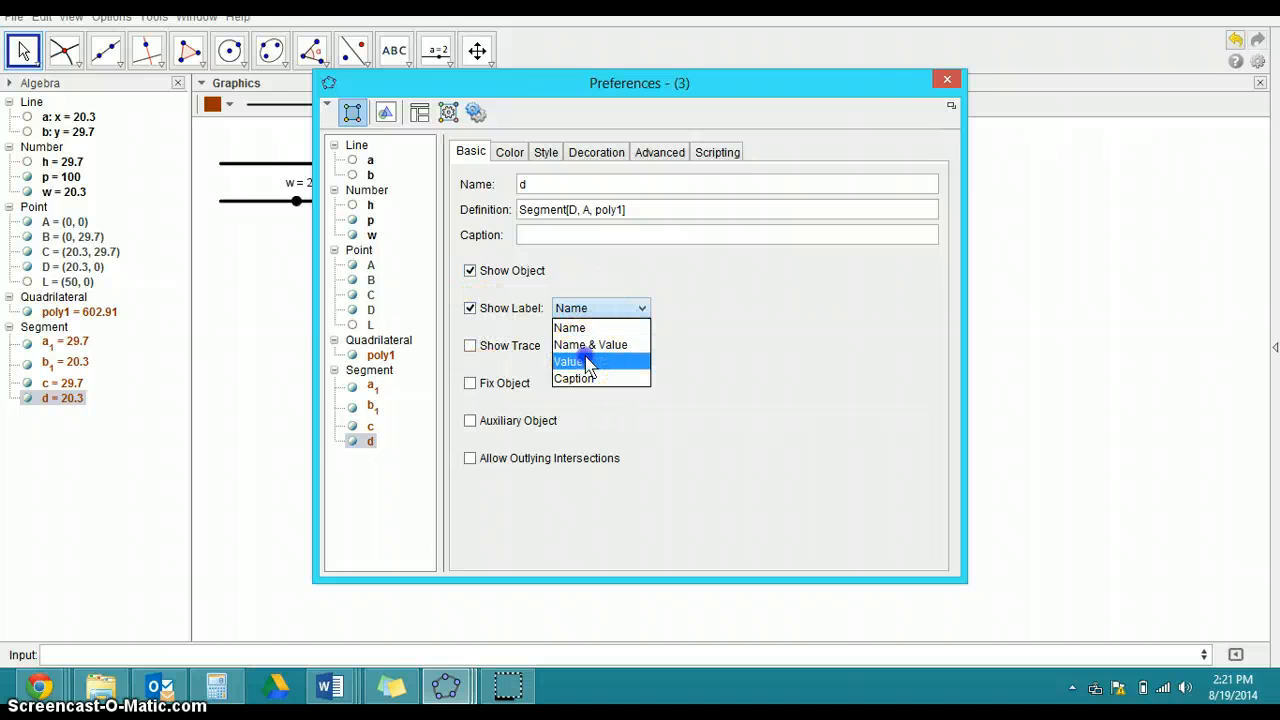
{"action": "left_click", "coordinate": [575, 361]}
{"action": "left_click", "coordinate": [945, 82]}
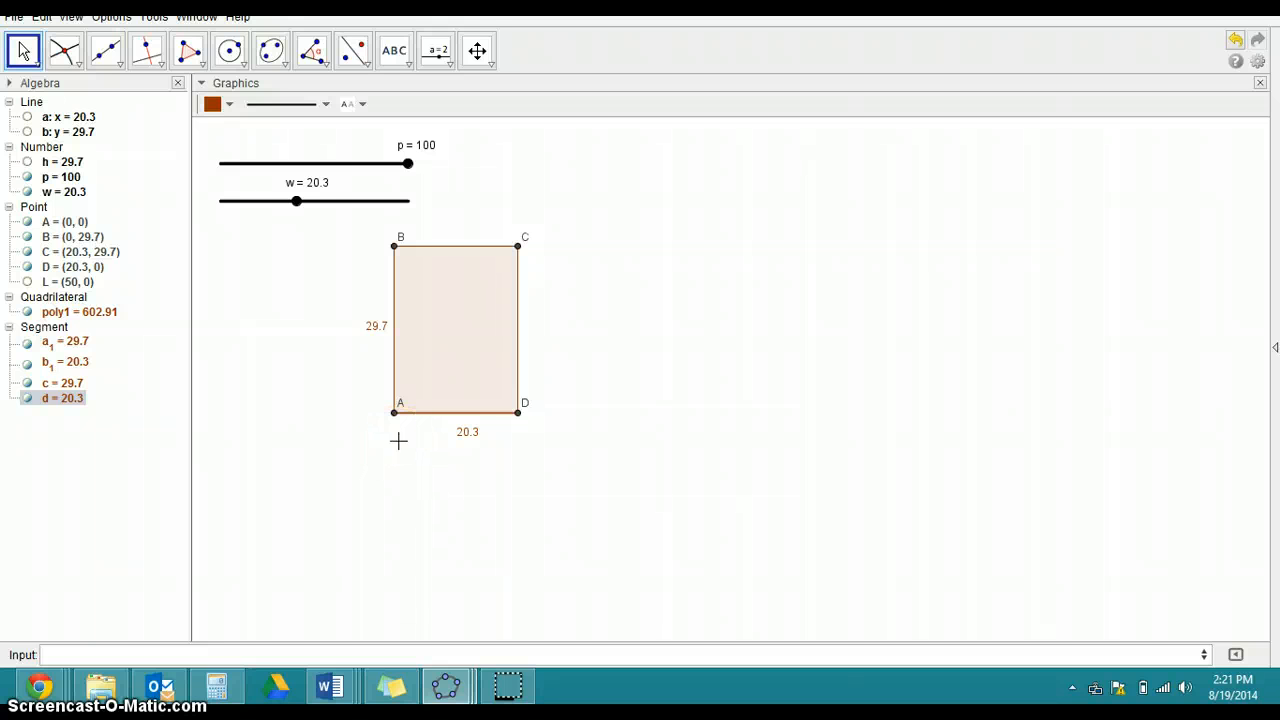
Move slider w to 25 while keeping slider p at 100
{"action": "left_click", "coordinate": [392, 167]}
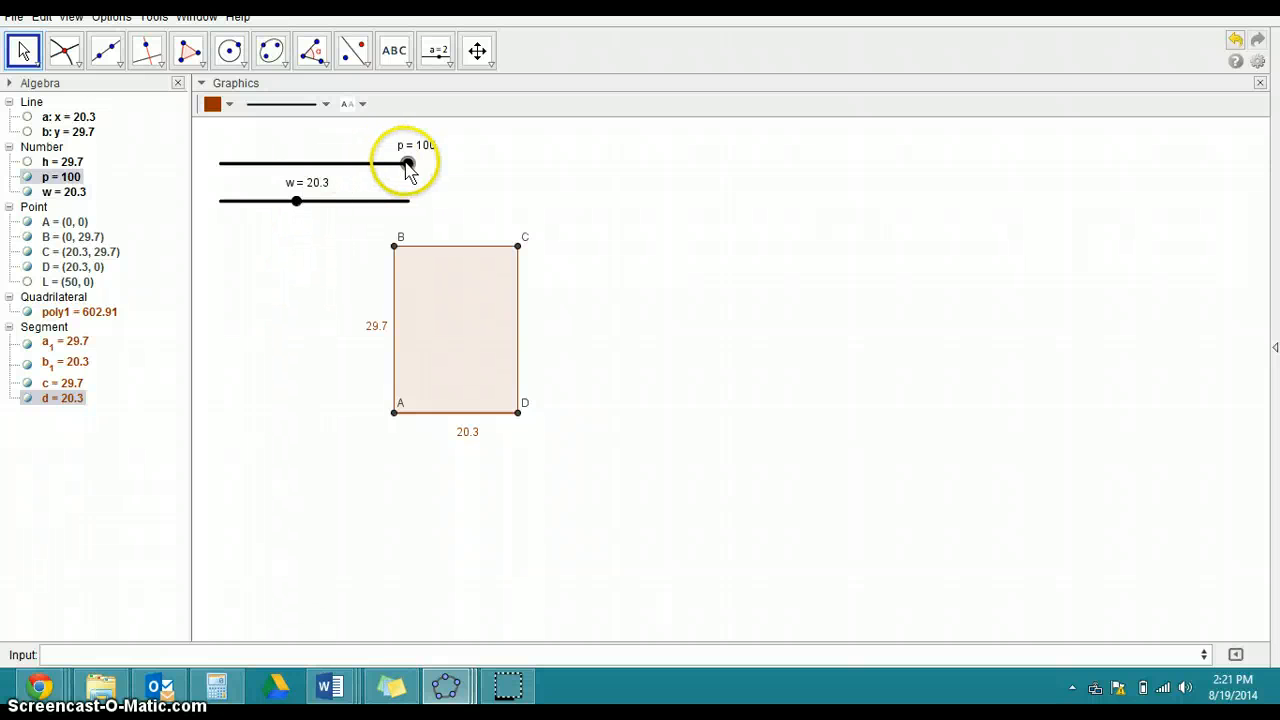
{"action": "left_click", "coordinate": [296, 201]}
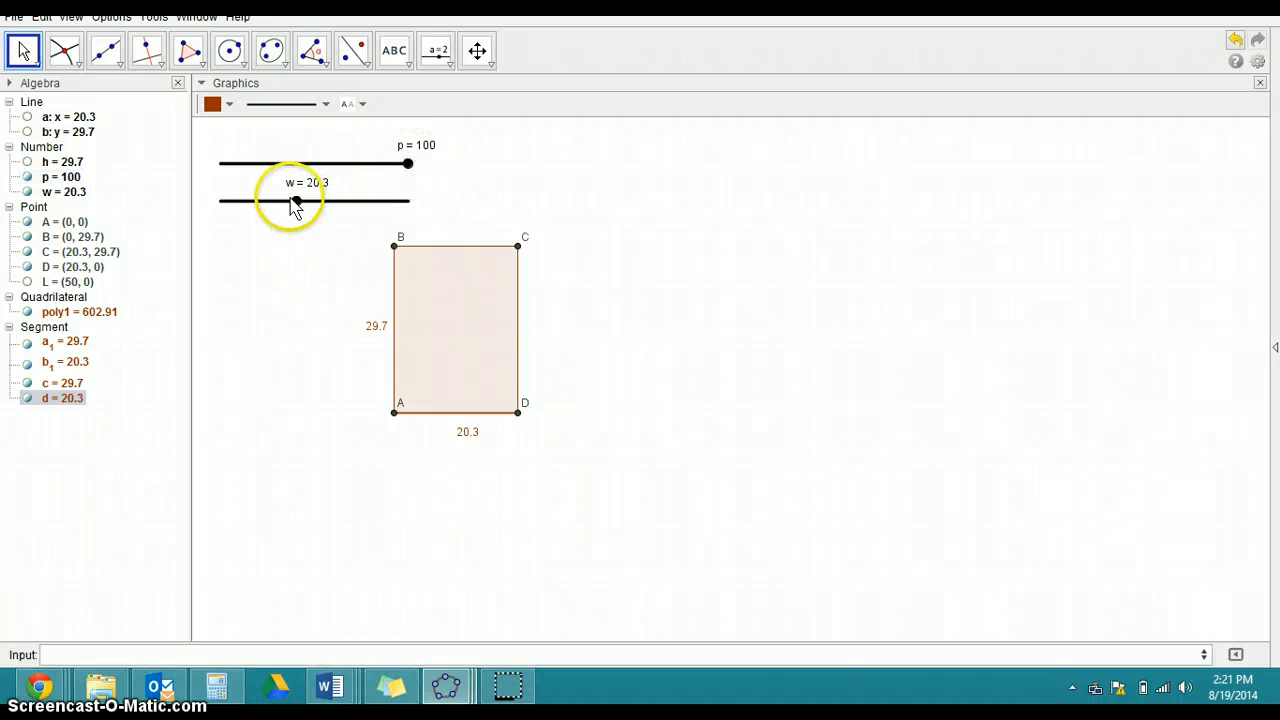
{"action": "left_click_drag", "start_coordinate": [294, 203], "coordinate": [315, 218]}
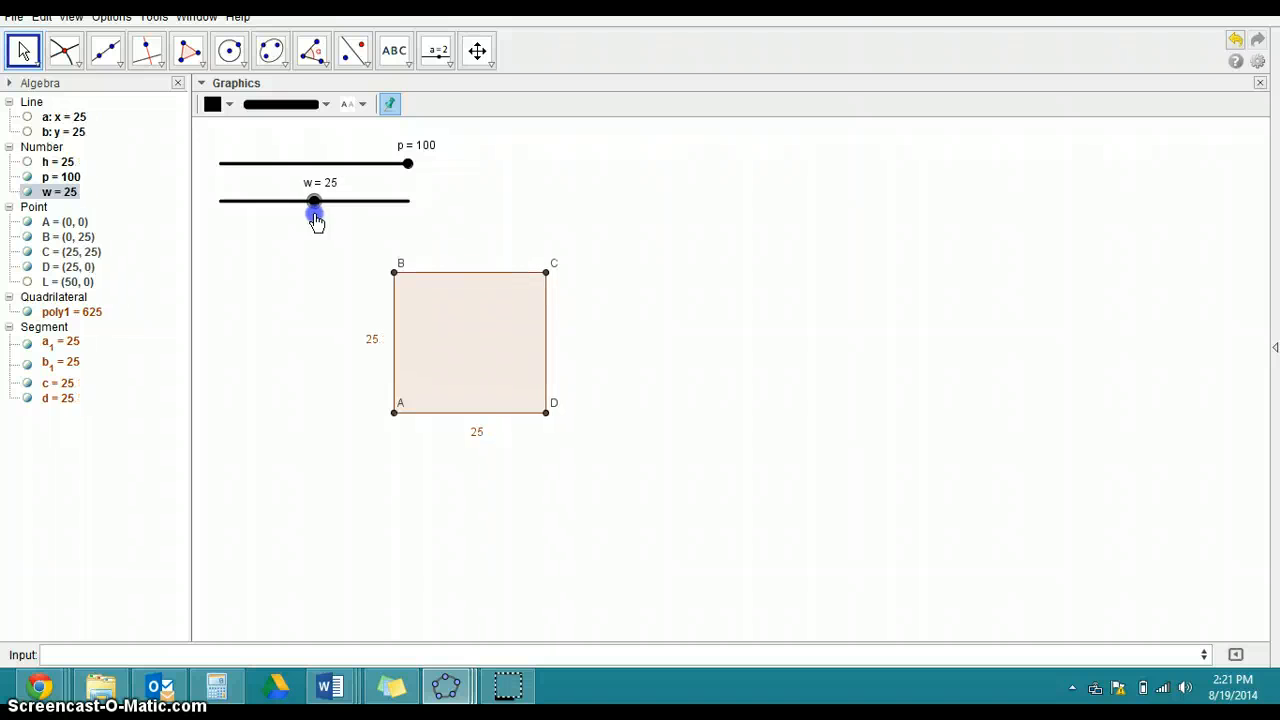
{"action": "left_click", "coordinate": [447, 337]}
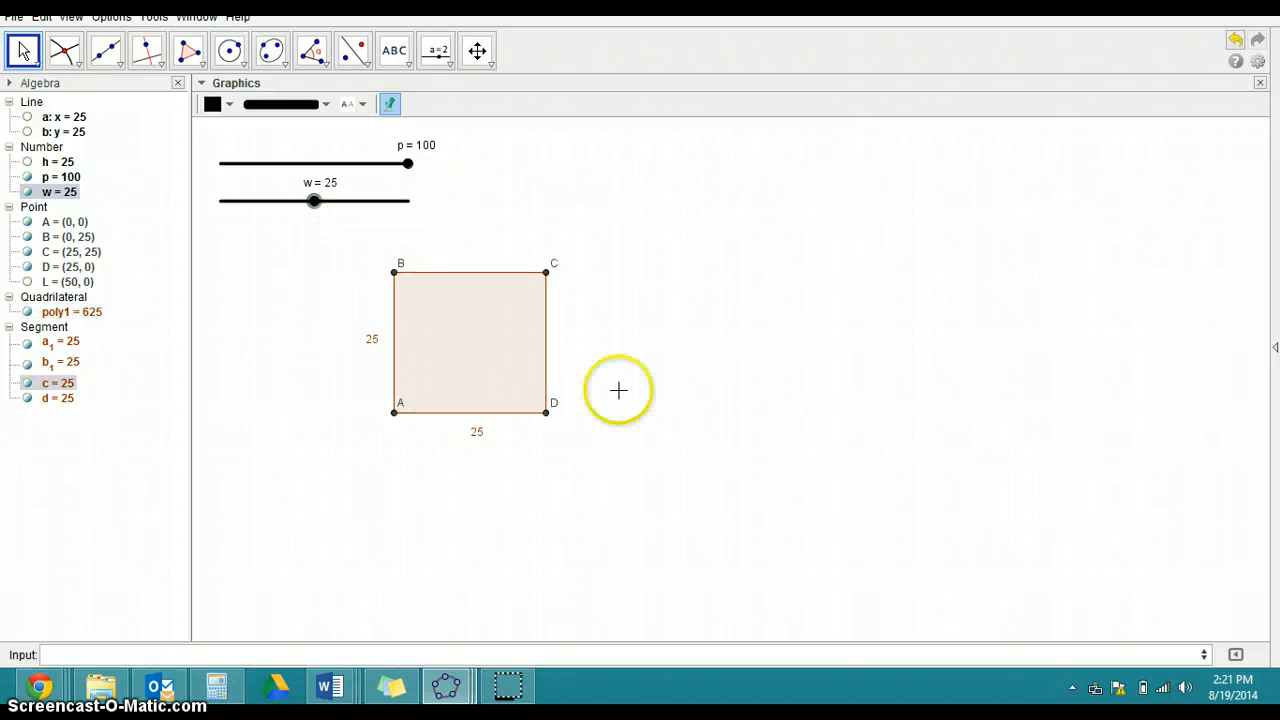